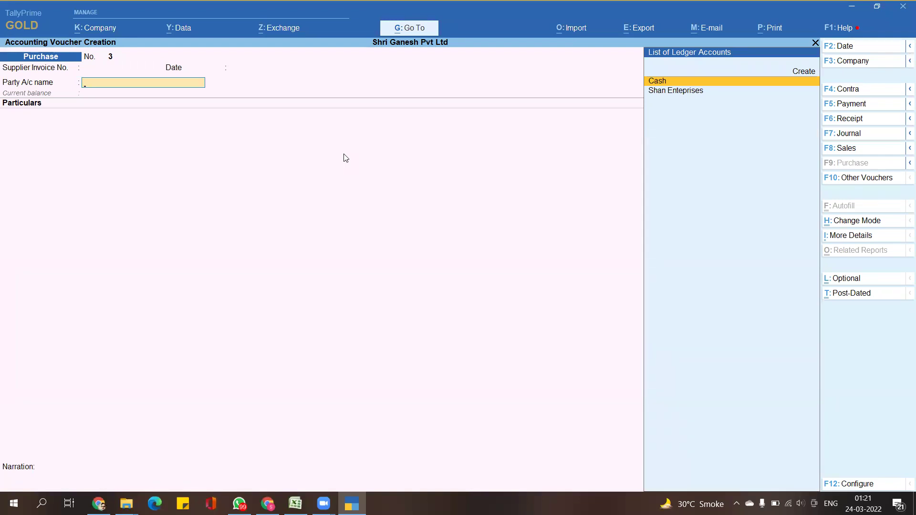
pyautogui.press('ctrl')
pyautogui.hotkey('alt', 'c')
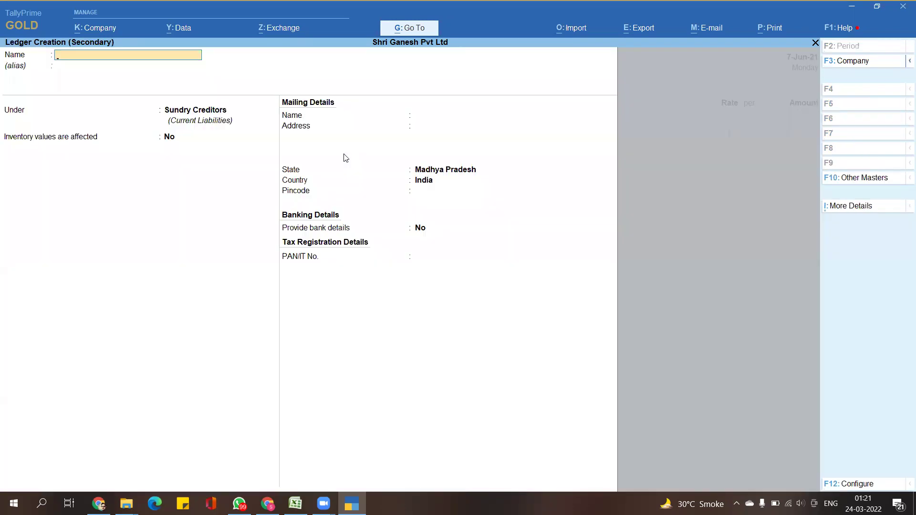
pyautogui.press('Escape')
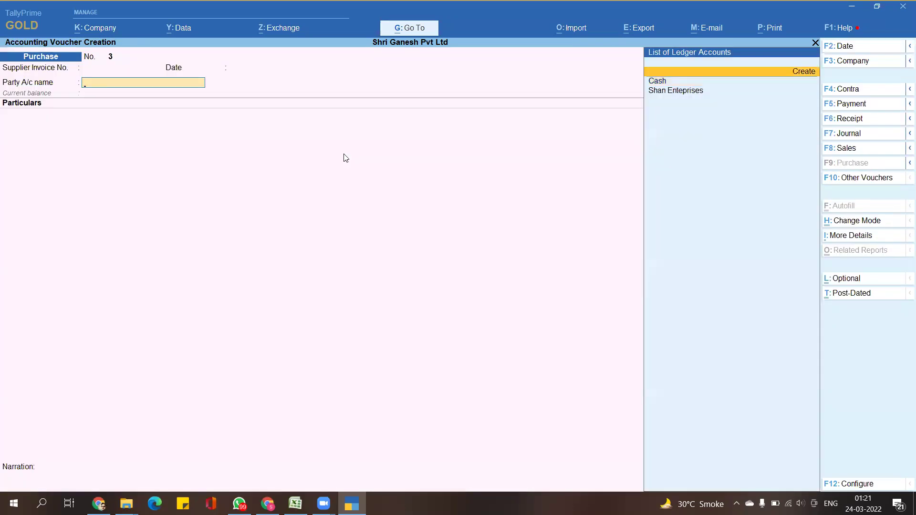
# - Create the party ledger RY Info System under Sundry Creditors for the purchase voucher and skip its receipt details
pyautogui.hotkey('alt', 'c')
pyautogui.write('RU')
pyautogui.press('BackSpace')
pyautogui.write('Y info')
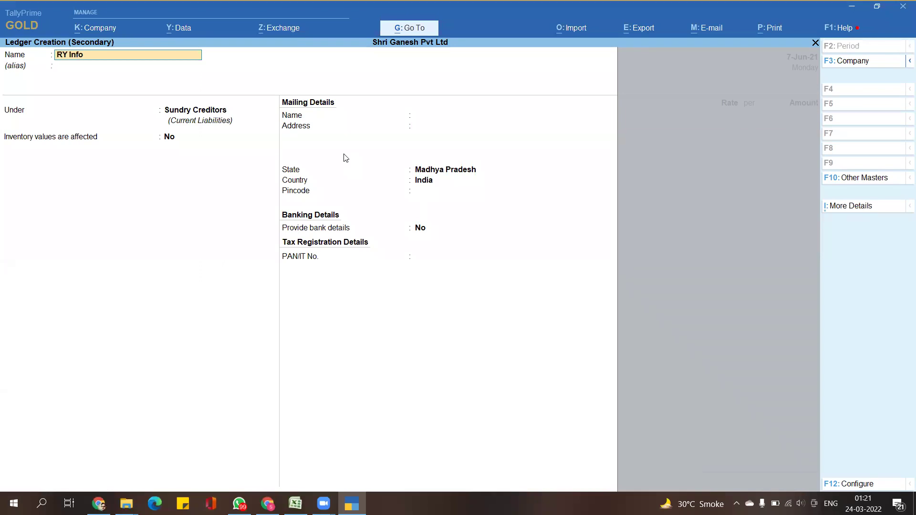
pyautogui.write(' System')
pyautogui.press('Return')
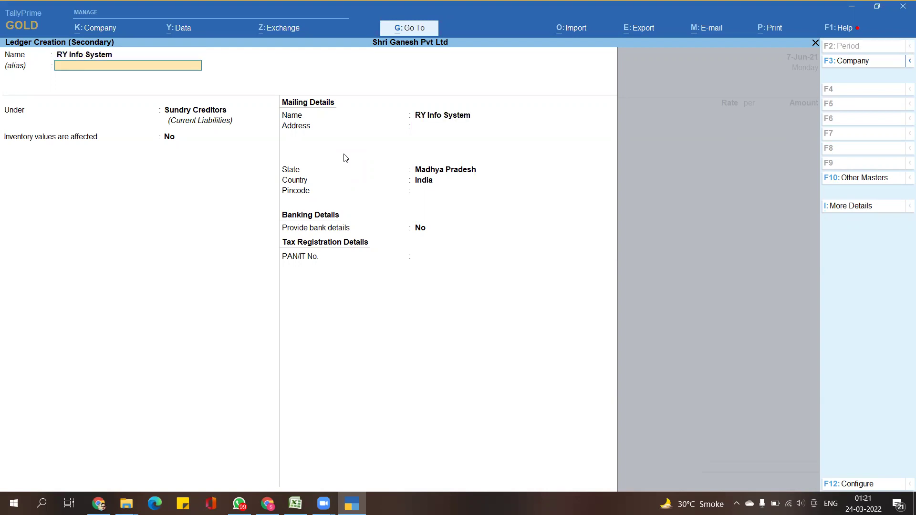
pyautogui.press('Return')
pyautogui.hotkey('ctrl', 'a')
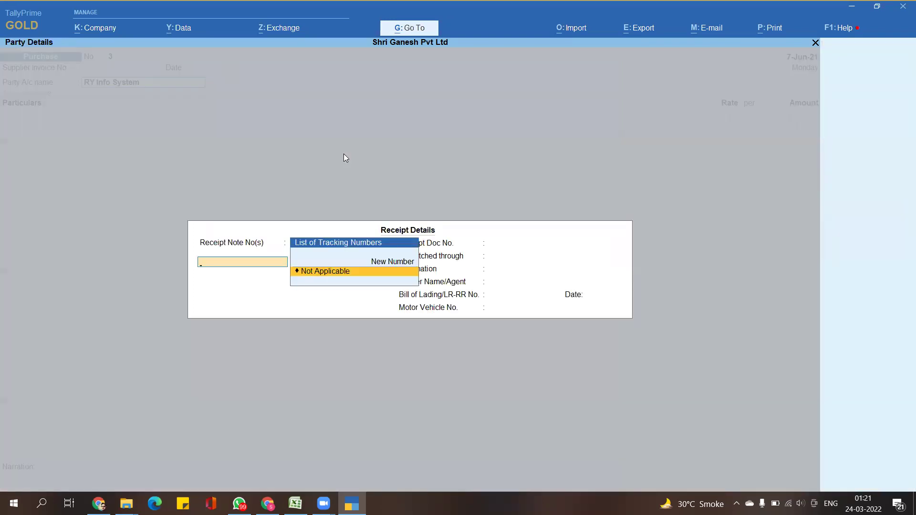
pyautogui.press('Escape')
pyautogui.hotkey('ctrl', 'a')
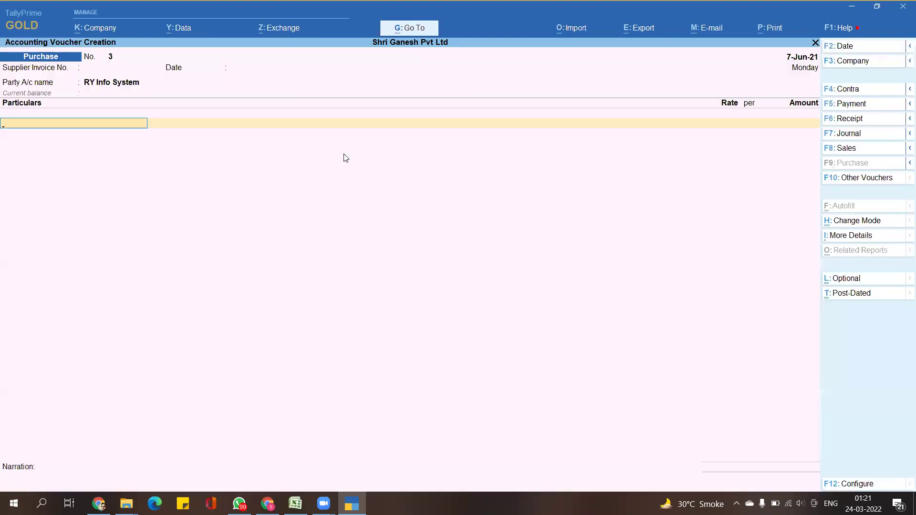
pyautogui.write('Pu')
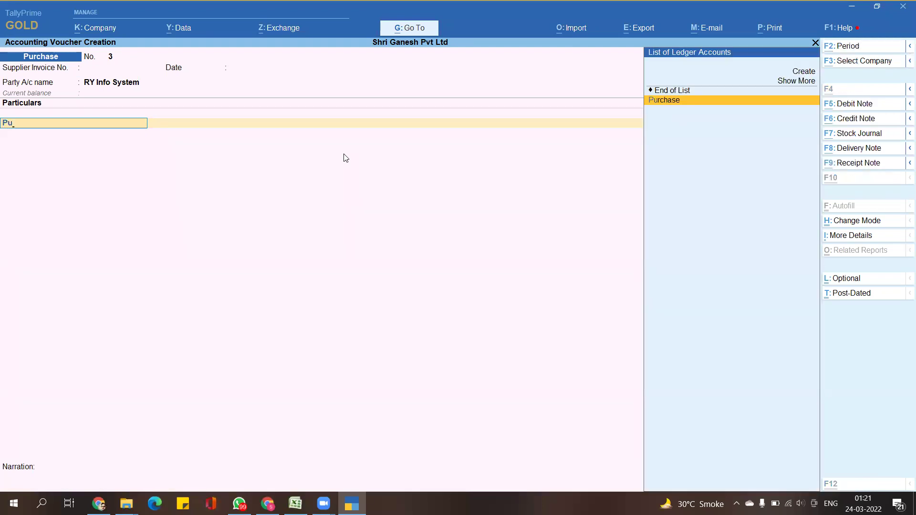
pyautogui.hotkey('alt', 'Tab')
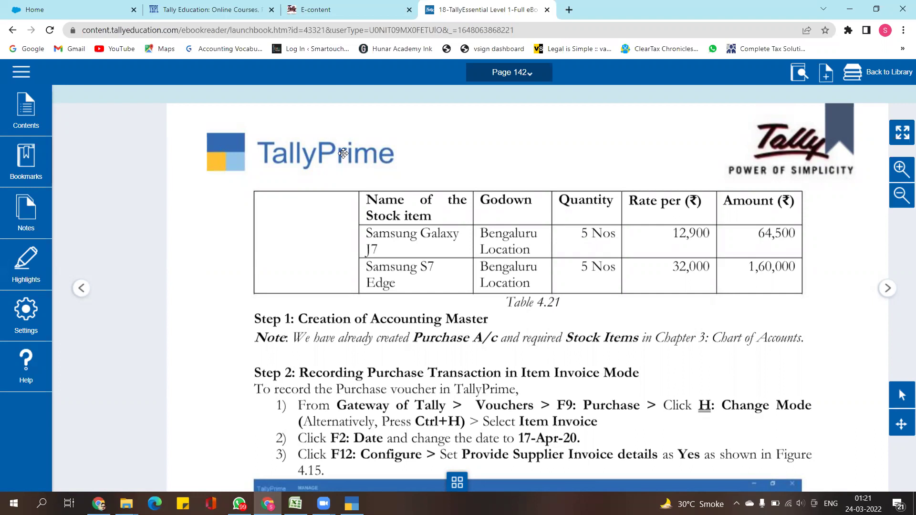
pyautogui.hotkey('alt', 'Tab')
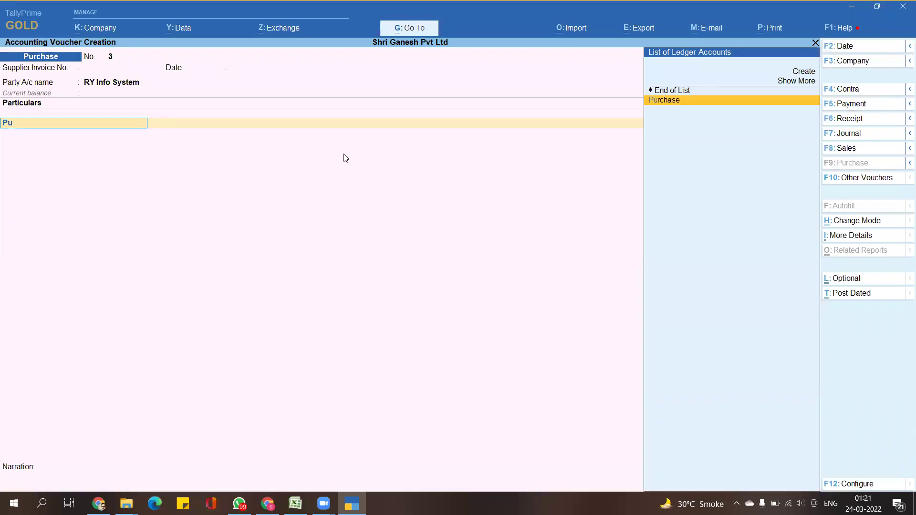
pyautogui.press('BackSpace')
pyautogui.press('BackSpace')
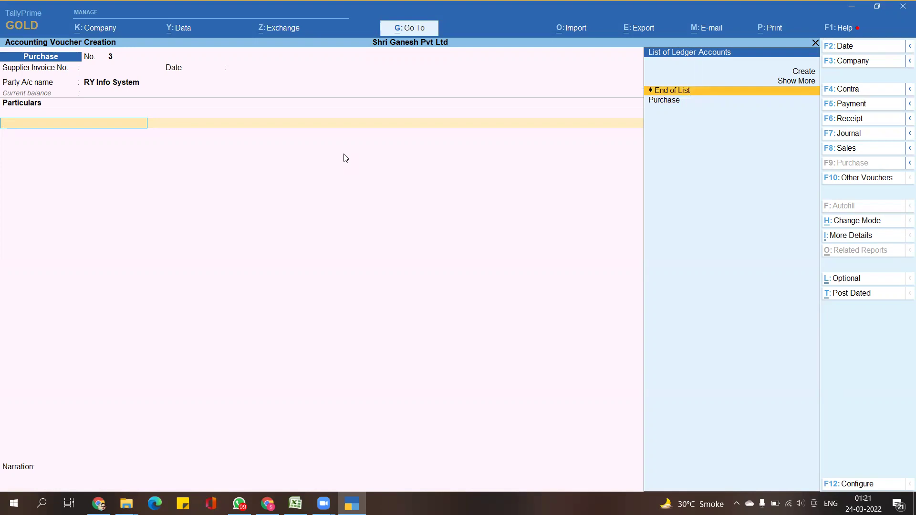
# - Change the purchase voucher to Item Invoice mode and accept the party details with the receipt note set to Not Applicable
pyautogui.hotkey('ctrl', 'h')
pyautogui.press('Up')
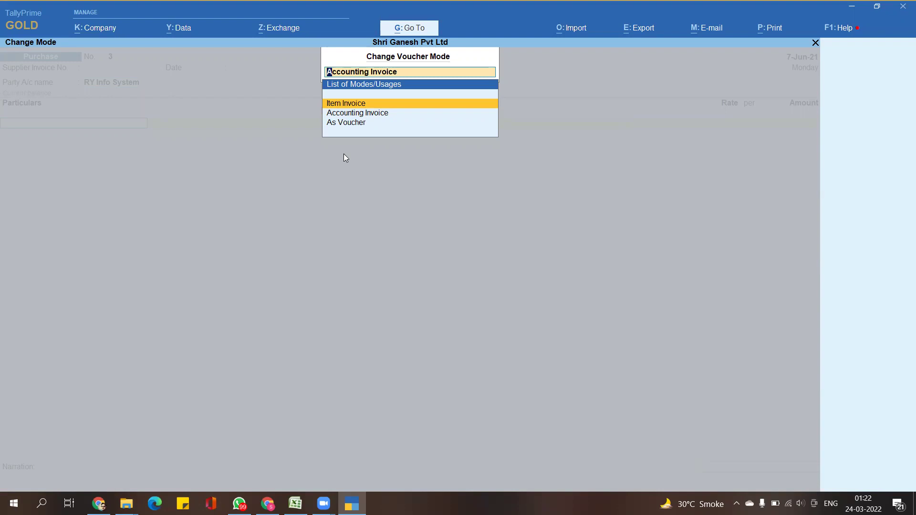
pyautogui.press('Return')
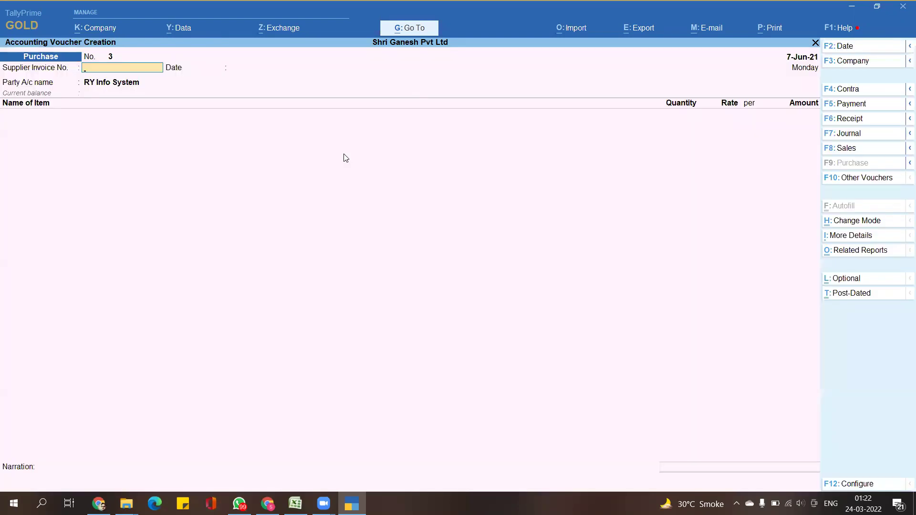
pyautogui.press('Return')
pyautogui.press('Return')
pyautogui.press('Return')
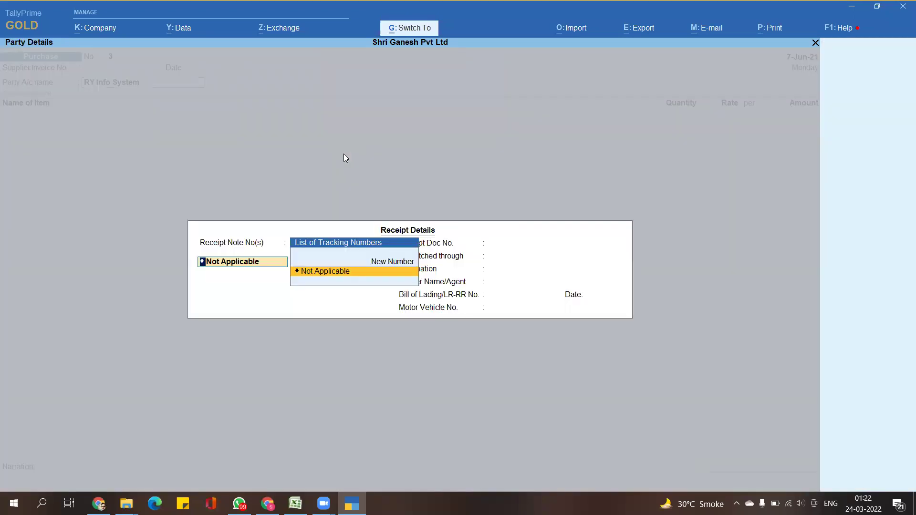
pyautogui.press('Return')
pyautogui.hotkey('ctrl', 'a')
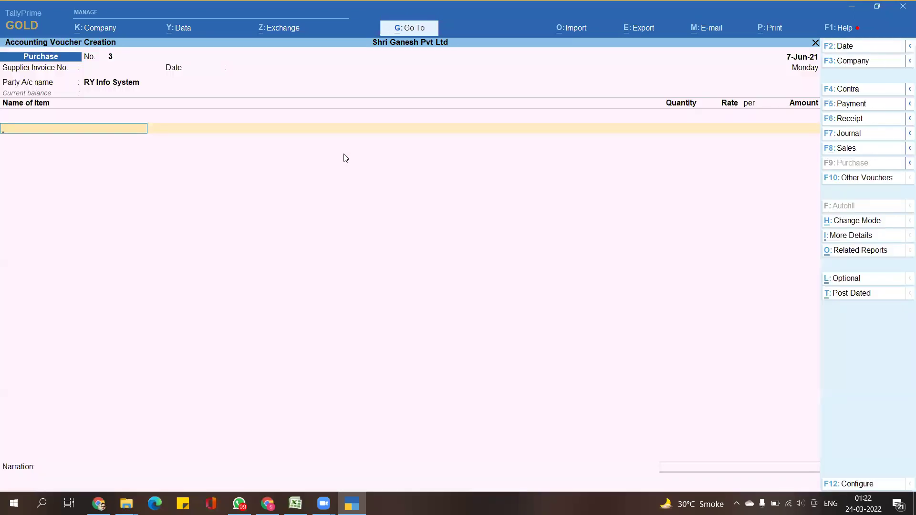
# - Start a new stock item from the voucher's item line and name it Samsung Galaxy S7
pyautogui.write('a')
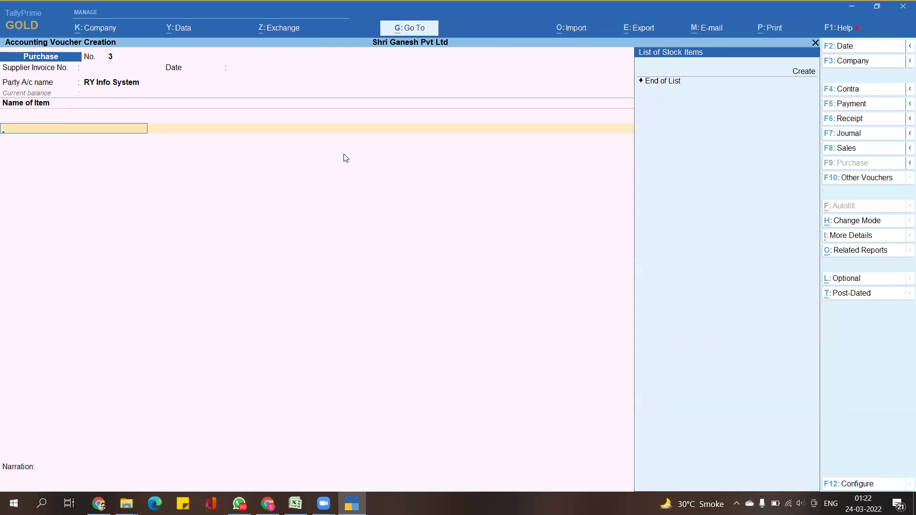
pyautogui.press('Up')
pyautogui.press('Return')
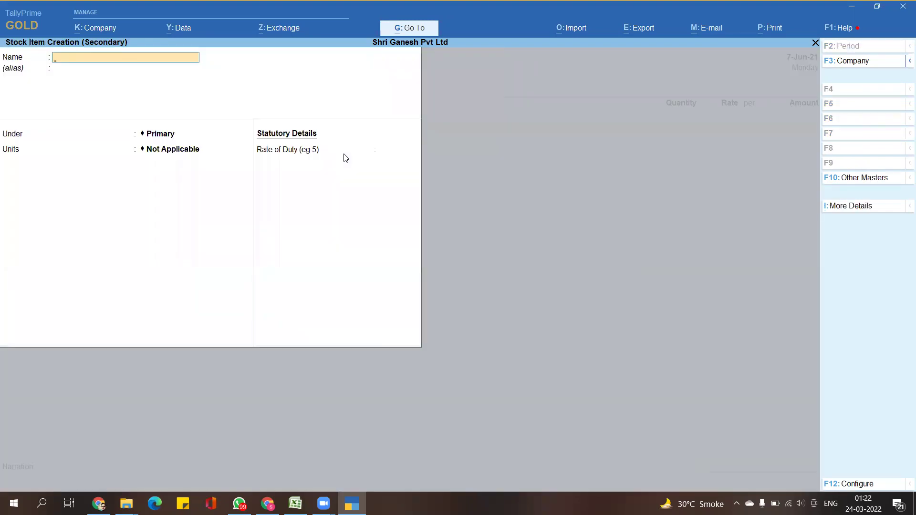
pyautogui.hotkey('alt', 'Tab')
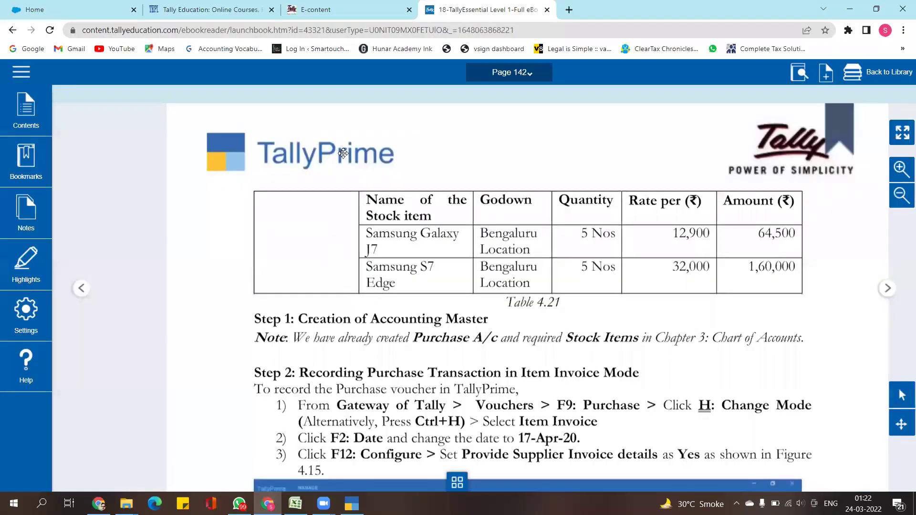
pyautogui.hotkey('alt', 'Tab')
pyautogui.write('Sam')
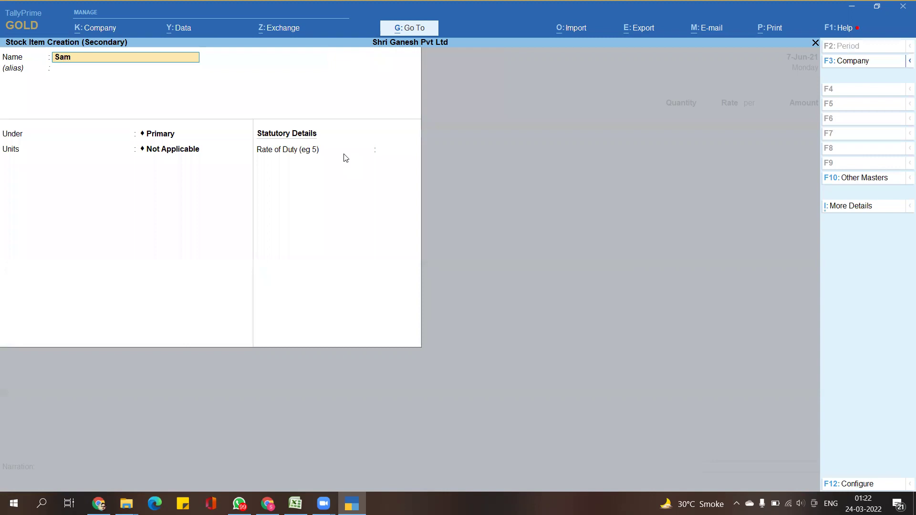
pyautogui.write('sung Galaxyt S7')
pyautogui.press('Return')
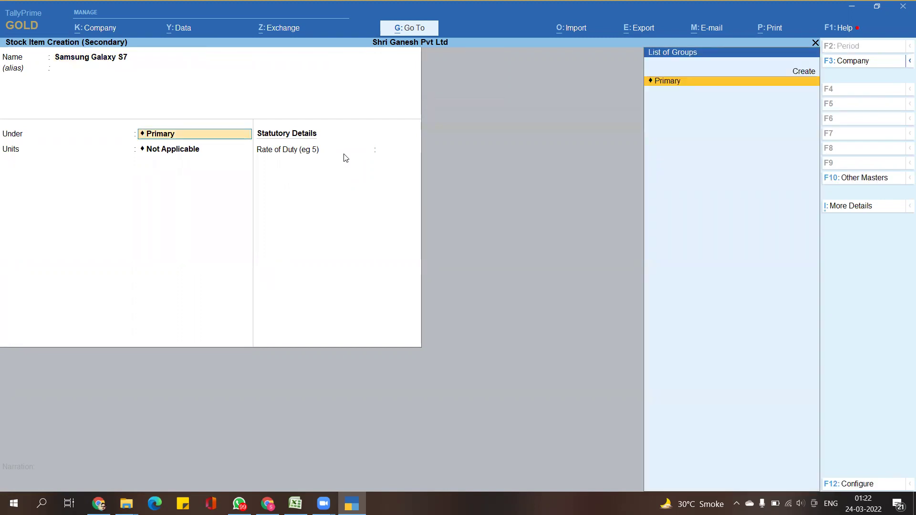
# - Create the stock group Mobile under Primary and assign it to the Samsung Galaxy S7 item
pyautogui.hotkey('alt', 'c')
pyautogui.write('Mobile')
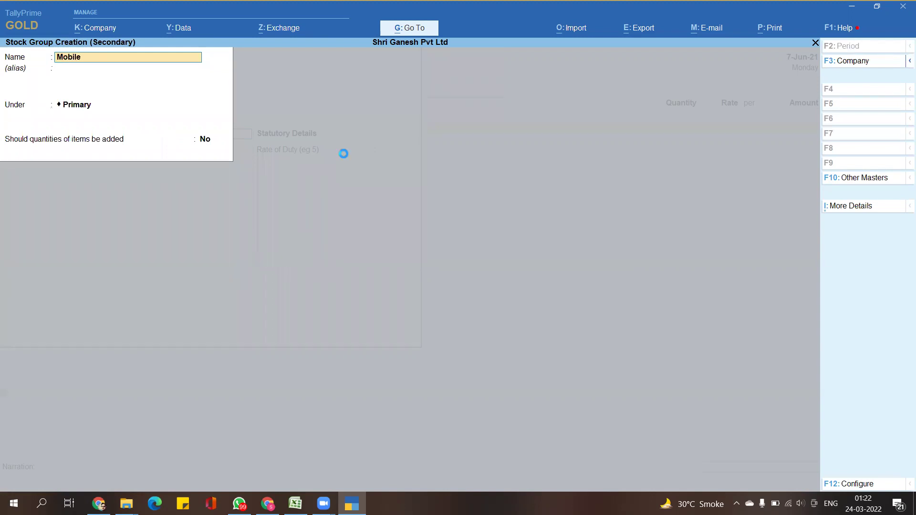
pyautogui.hotkey('ctrl', 'a')
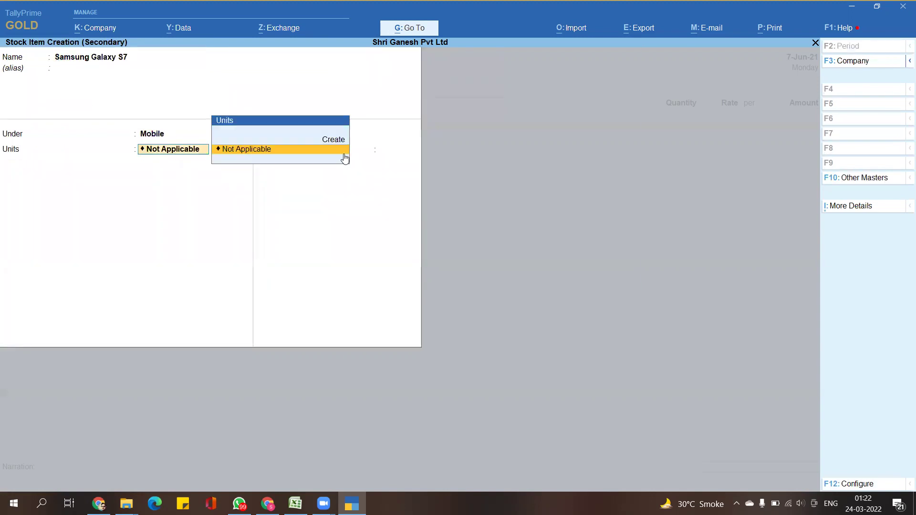
# - Create the simple unit PCS with 0 decimal places for Samsung Galaxy S7 and save the stock item
pyautogui.hotkey('alt', 'c')
pyautogui.write('PCS')
pyautogui.press('Return')
pyautogui.press('Return')
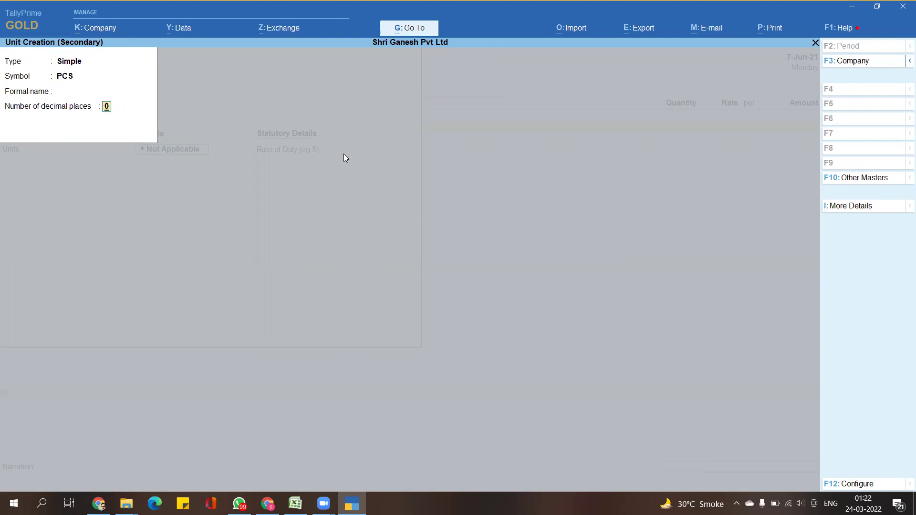
pyautogui.press('Return')
pyautogui.press('Return')
pyautogui.press('Return')
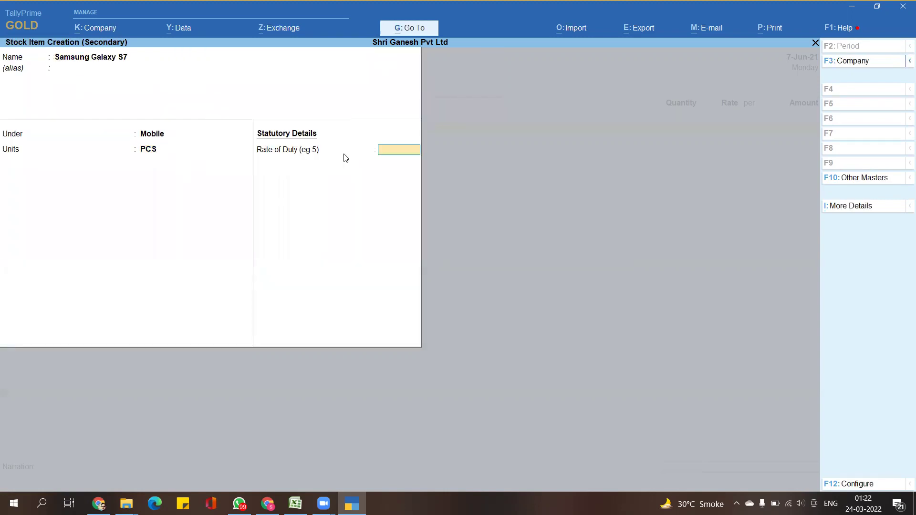
pyautogui.hotkey('ctrl', 'a')
pyautogui.press('Return')
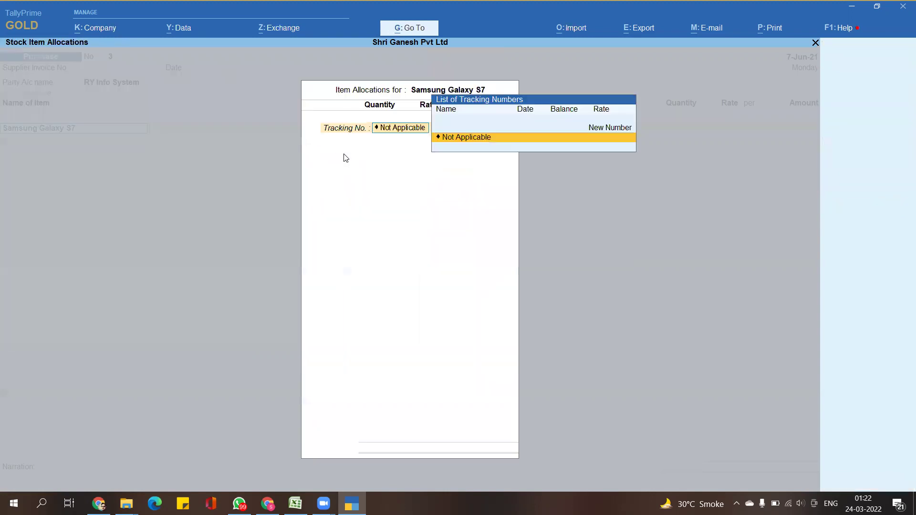
# - Allocate a quantity of 5 PCS to Samsung Galaxy S7 with the tracking number Not Applicable
pyautogui.press('Return')
pyautogui.press('BackSpace')
pyautogui.hotkey('alt', 'Tab')
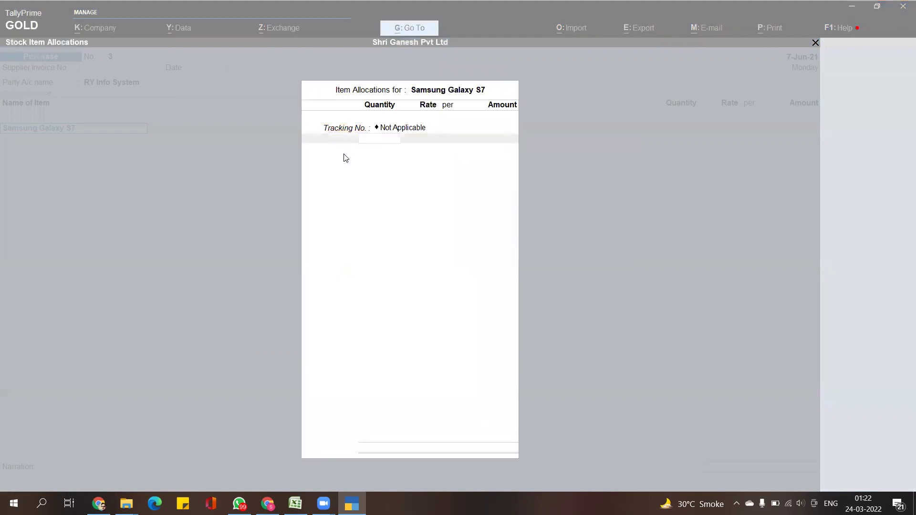
pyautogui.hotkey('alt', 'Tab')
pyautogui.write('5')
pyautogui.press('Return')
# - Set the Samsung Galaxy S7 rate to 12900 per PCS, as listed in the e-book's purchase table
pyautogui.hotkey('alt', 'Tab')
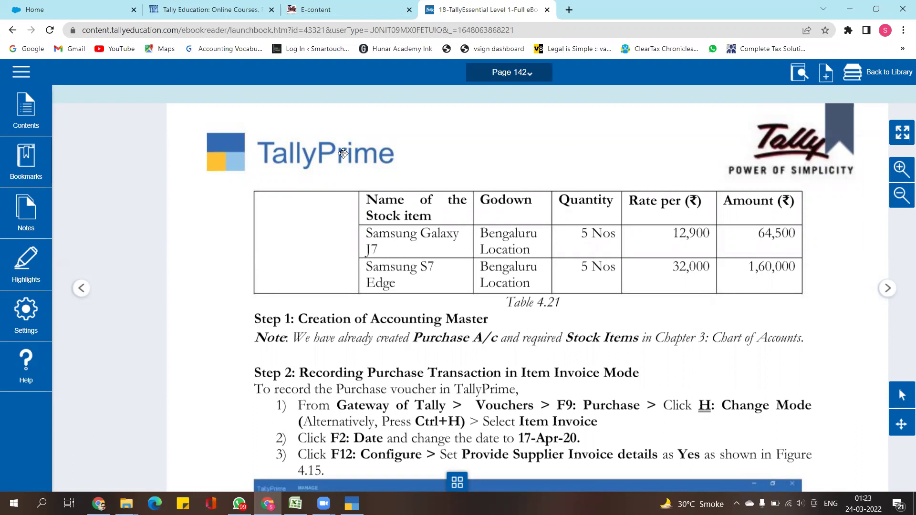
pyautogui.hotkey('alt', 'Tab')
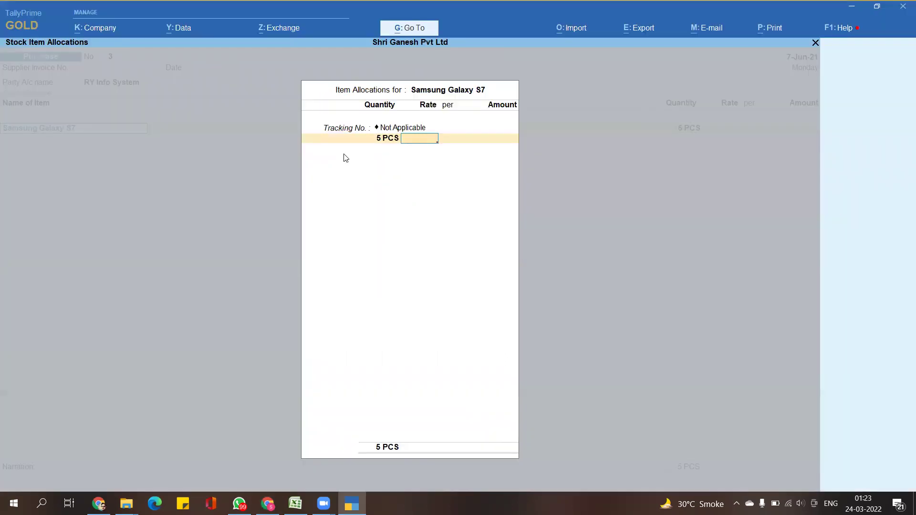
pyautogui.hotkey('alt', 'Tab')
pyautogui.hotkey('alt', 'Tab')
pyautogui.write('12900')
pyautogui.press('Return')
pyautogui.press('Return')
pyautogui.press('Return')
pyautogui.press('Return')
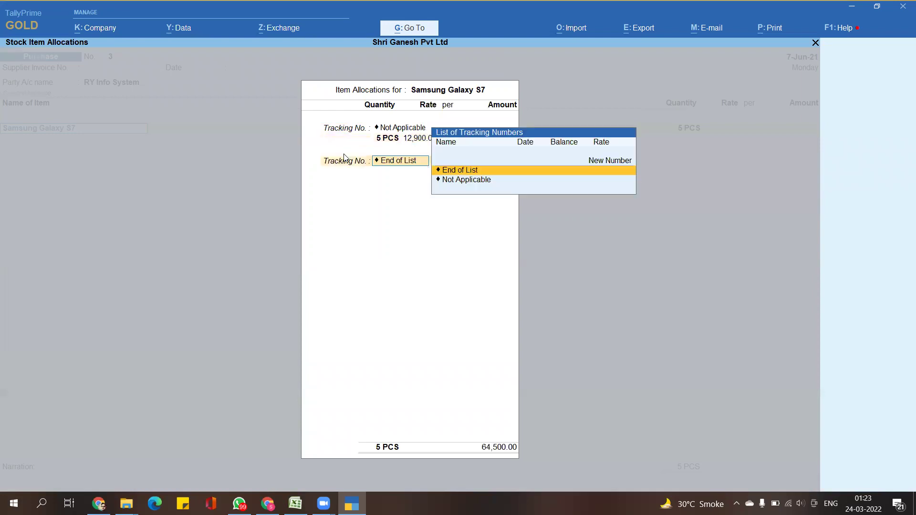
# - End the Samsung Galaxy S7 allocation and post its full amount to the Purchase ledger
pyautogui.hotkey('alt', 'Tab')
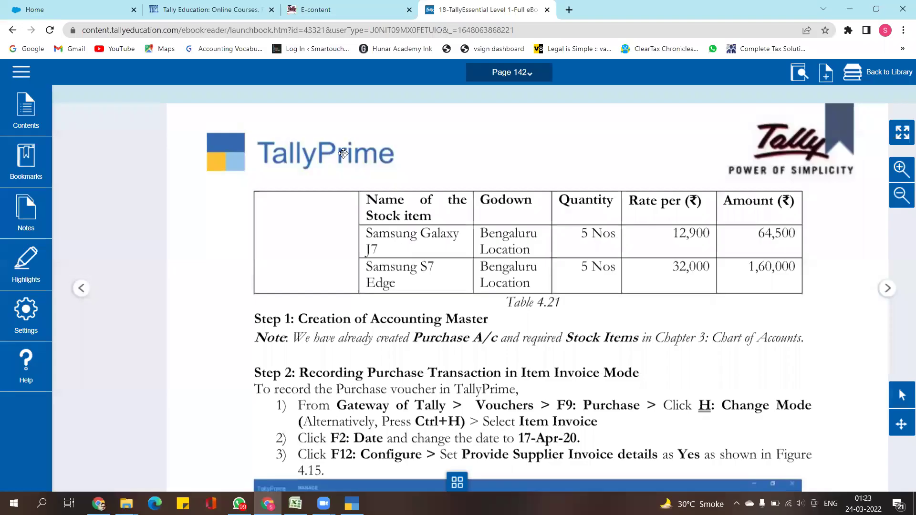
pyautogui.hotkey('alt', 'Tab')
pyautogui.press('Return')
pyautogui.press('Return')
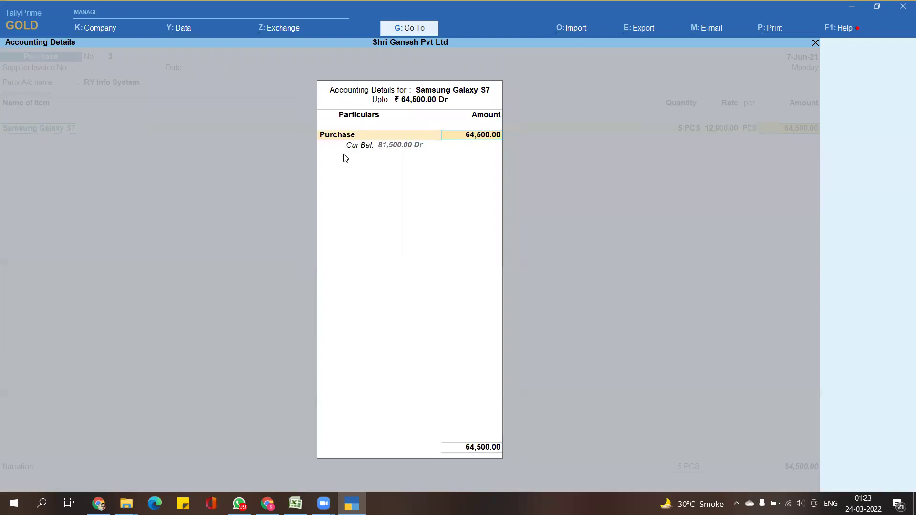
pyautogui.press('Return')
# - Start a second stock item and name it Samsung S7 Edge, following the e-book's item table
pyautogui.hotkey('alt', 'Tab')
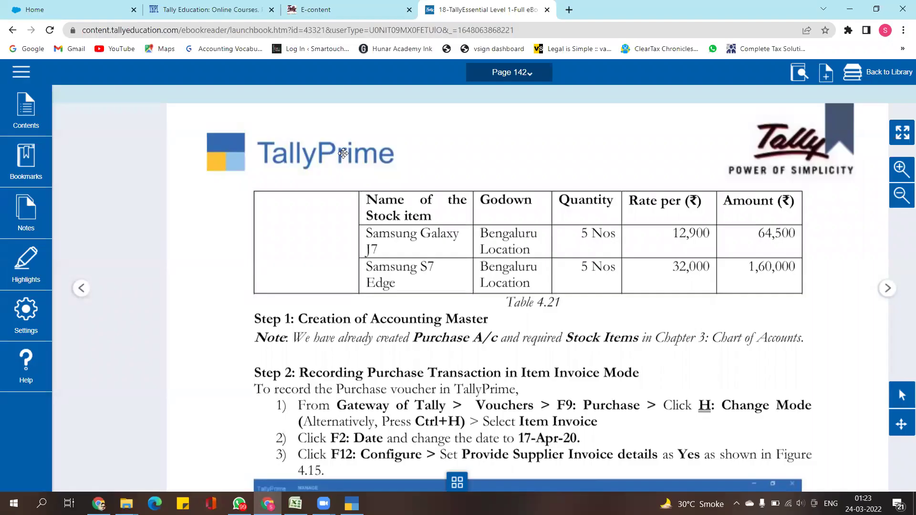
pyautogui.hotkey('alt', 'Tab')
pyautogui.write('Samsu')
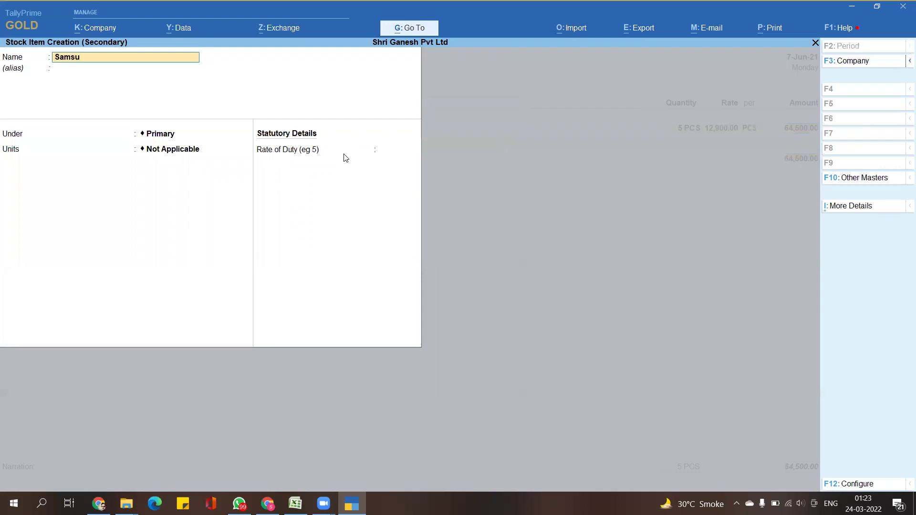
pyautogui.write('ng S7')
pyautogui.hotkey('alt', 'Tab')
pyautogui.hotkey('alt', 'Tab')
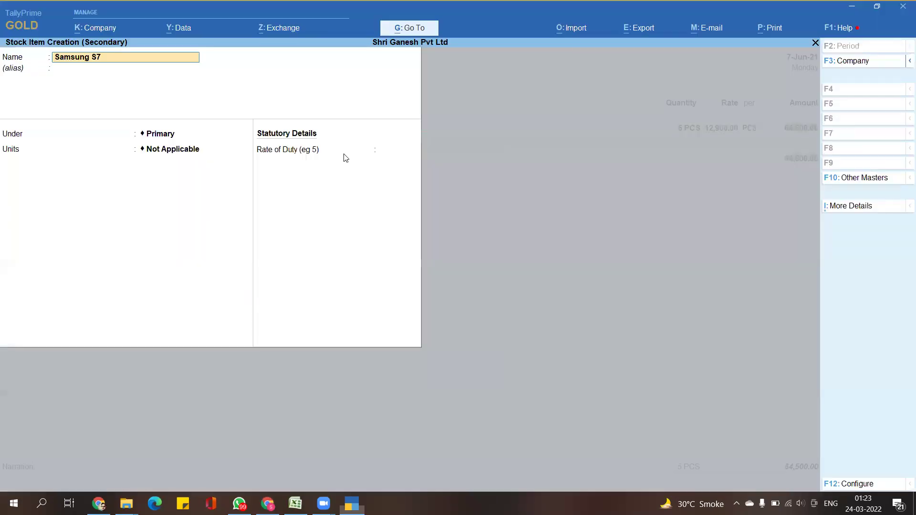
pyautogui.write('Edge')
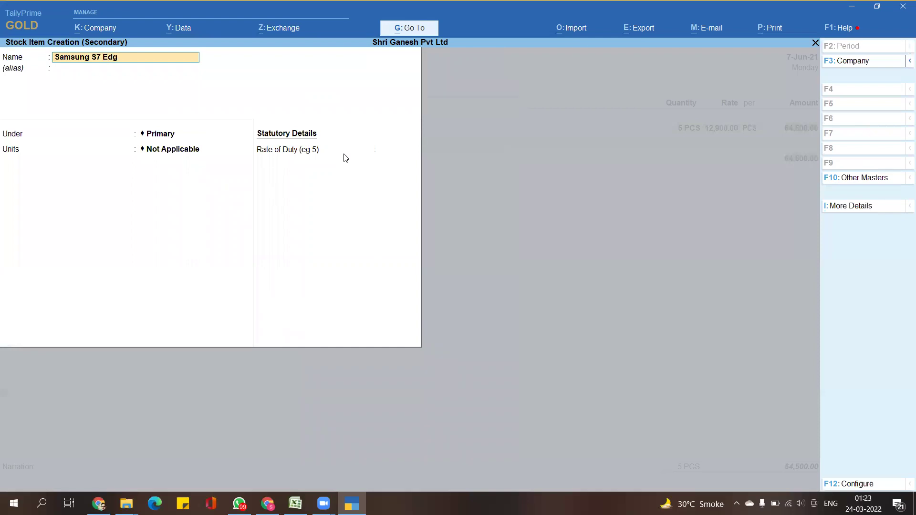
# - Place Samsung S7 Edge under the Mobile stock group with PCS as its unit, and save the stock item
pyautogui.press('Return')
pyautogui.press('Return')
pyautogui.press('Down')
pyautogui.press('Return')
pyautogui.press('Down')
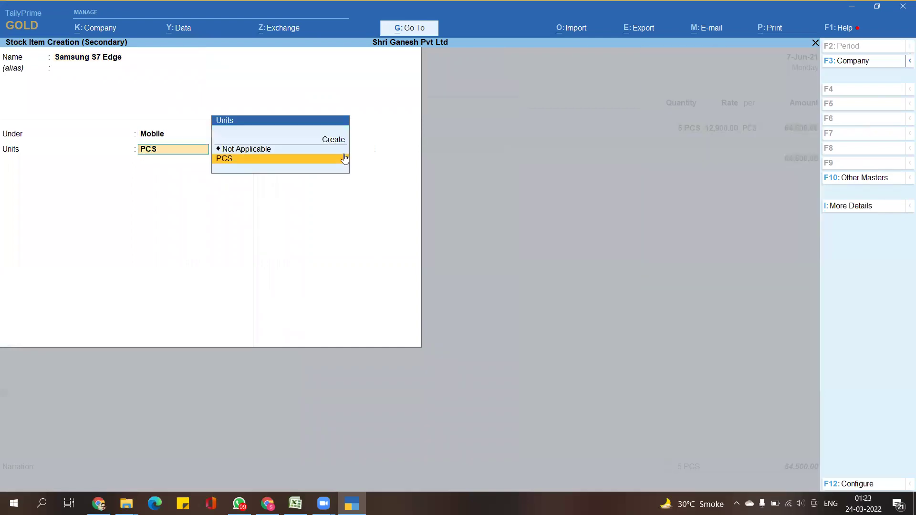
pyautogui.press('Return')
pyautogui.hotkey('ctrl', 'a')
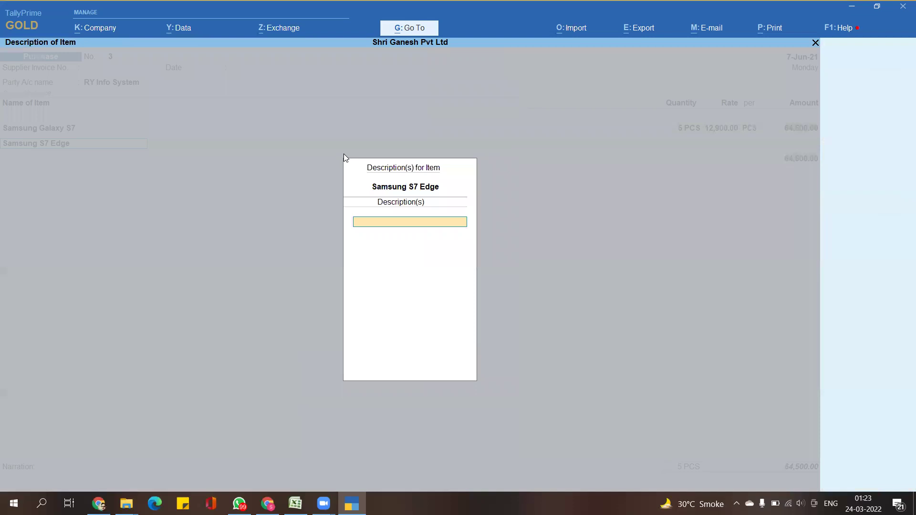
# - Leave the item description blank and allocate 5 PCS of Samsung S7 Edge at 32,000 per PCS, following the e-book's item table
pyautogui.press('Return')
pyautogui.press('Return')
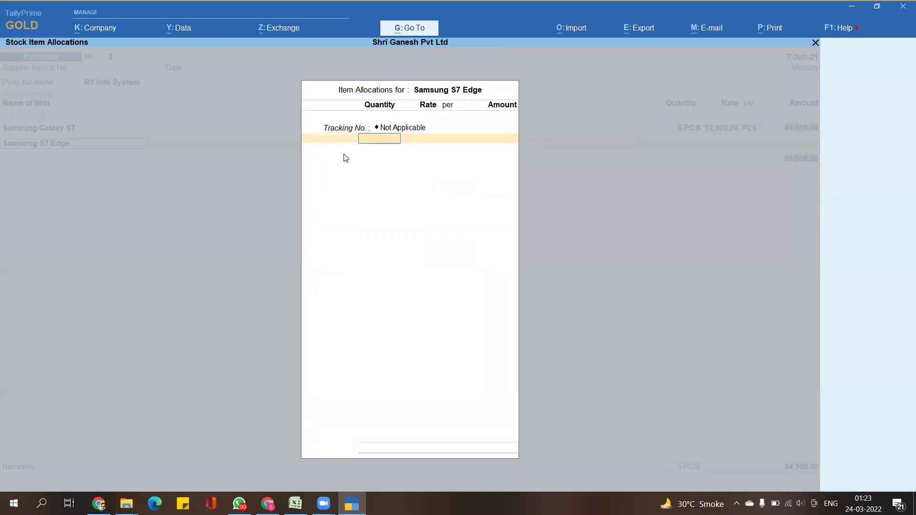
pyautogui.hotkey('alt', 'Tab')
pyautogui.hotkey('alt', 'Tab')
pyautogui.write('5')
pyautogui.press('Return')
pyautogui.write('32,000')
pyautogui.press('Return')
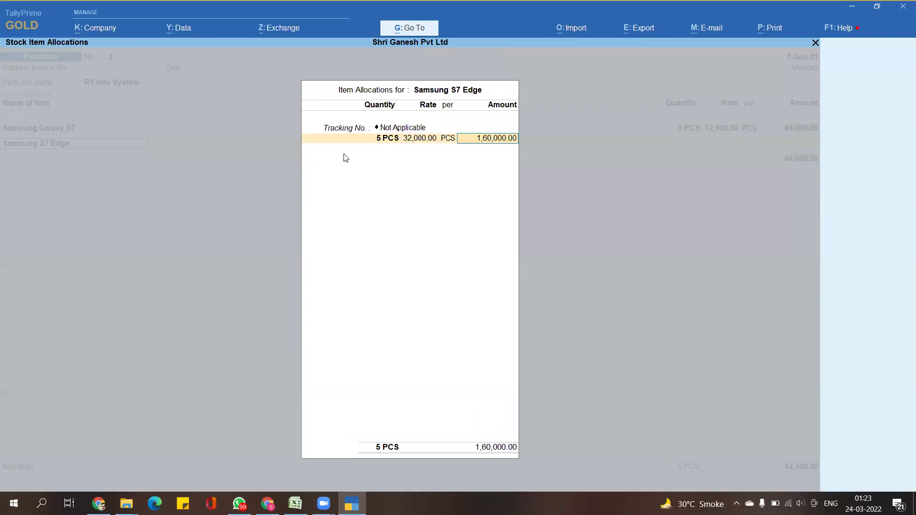
# - Complete the Samsung S7 Edge allocation, end the item list and save the purchase voucher
pyautogui.press('Return')
pyautogui.press('Return')
pyautogui.press('Return')
pyautogui.press('Return')
pyautogui.press('Return')
pyautogui.press('Return')
pyautogui.press('Return')
pyautogui.press('Return')
pyautogui.press('Return')
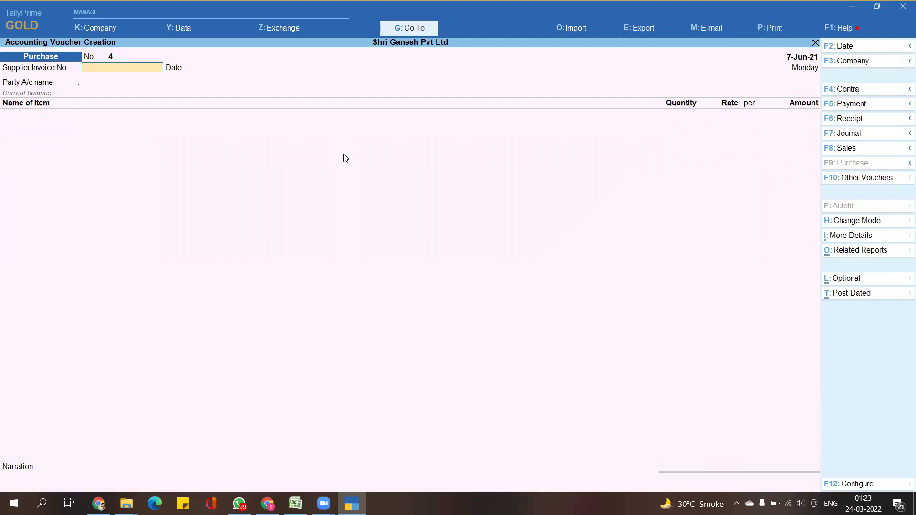
# - Switch to the e-book and review the remaining item invoice mode steps and the sample purchase voucher on pages 142 and 143
pyautogui.hotkey('alt', 'Tab')
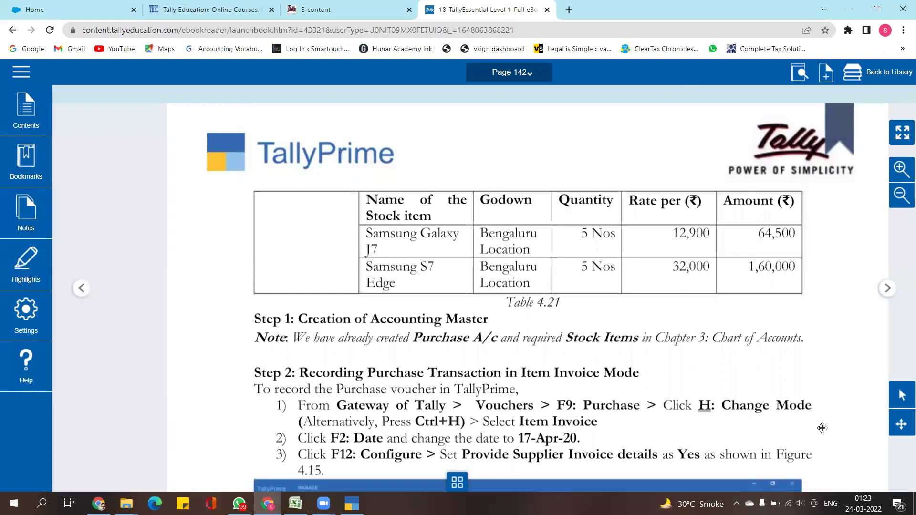
pyautogui.scroll(-5, 691, 301)
pyautogui.scroll(-9, 680, 154)
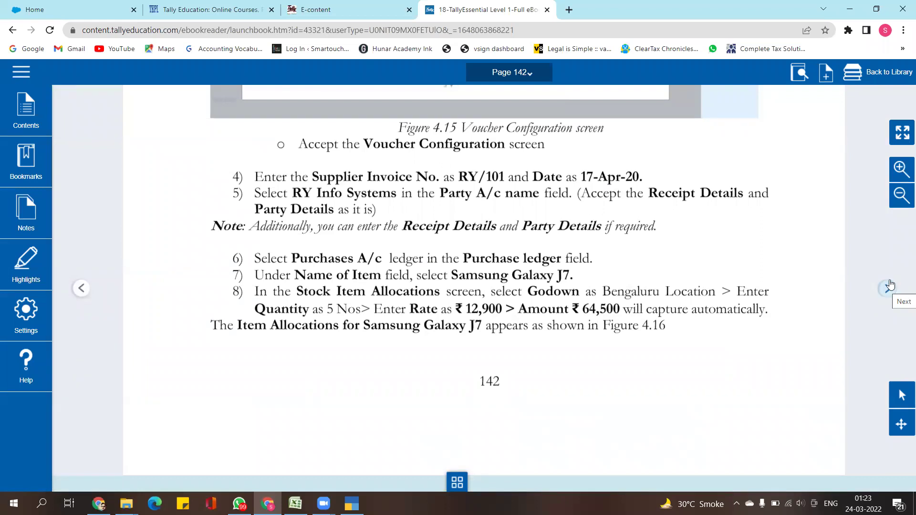
pyautogui.click(887, 289)
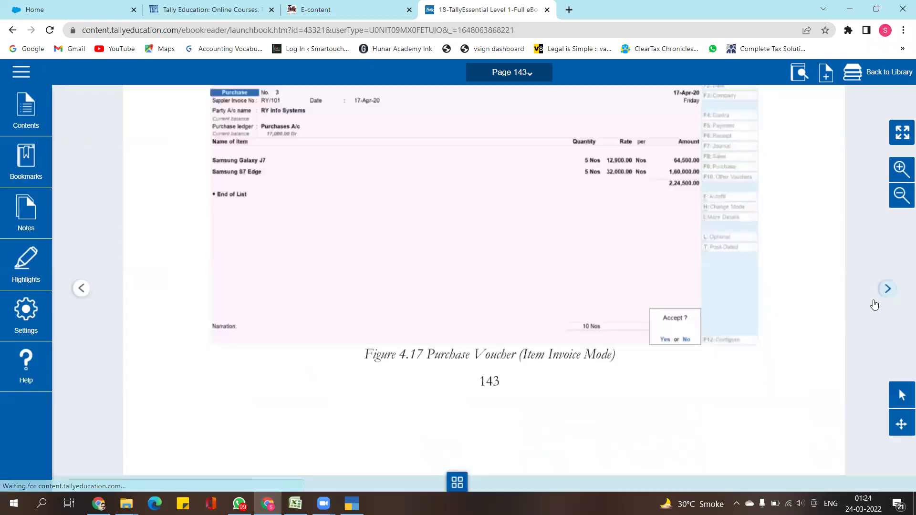
pyautogui.scroll(3, 584, 382)
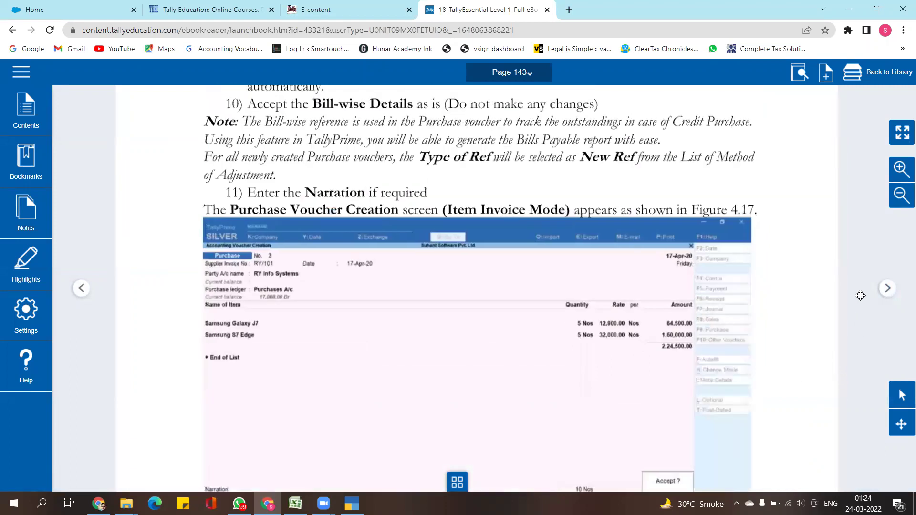
pyautogui.scroll(-2, 860, 296)
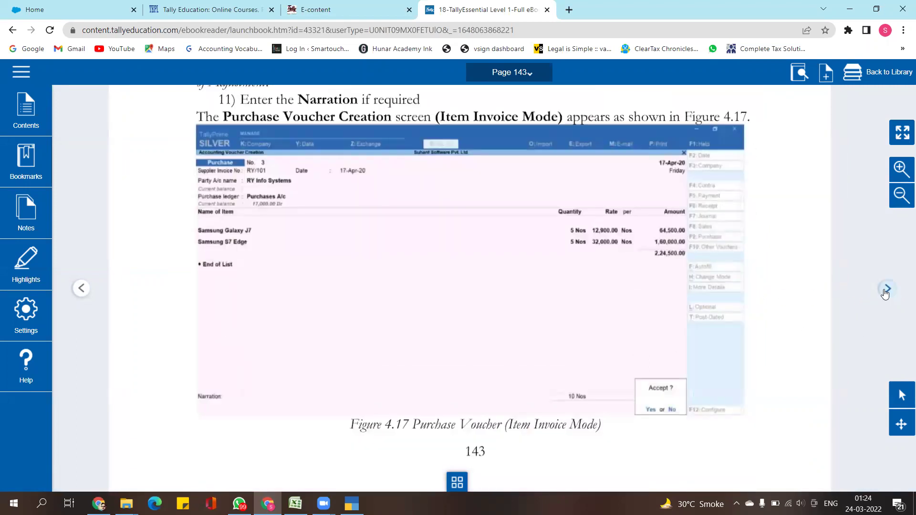
# - Examine the item invoice practice activities for Vardhaman Enterprises and MJ Computers on e-book pages 144 and 145
pyautogui.click(887, 288)
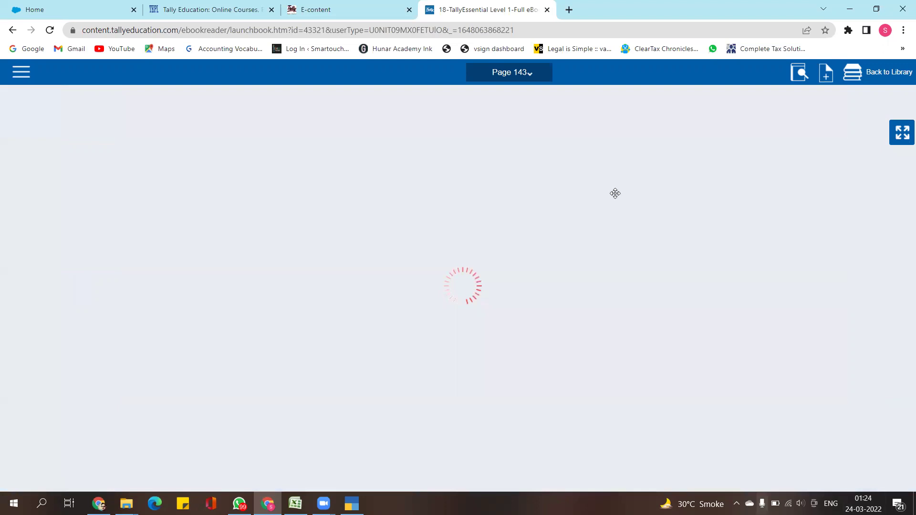
pyautogui.scroll(3, 597, 252)
pyautogui.scroll(9, 601, 246)
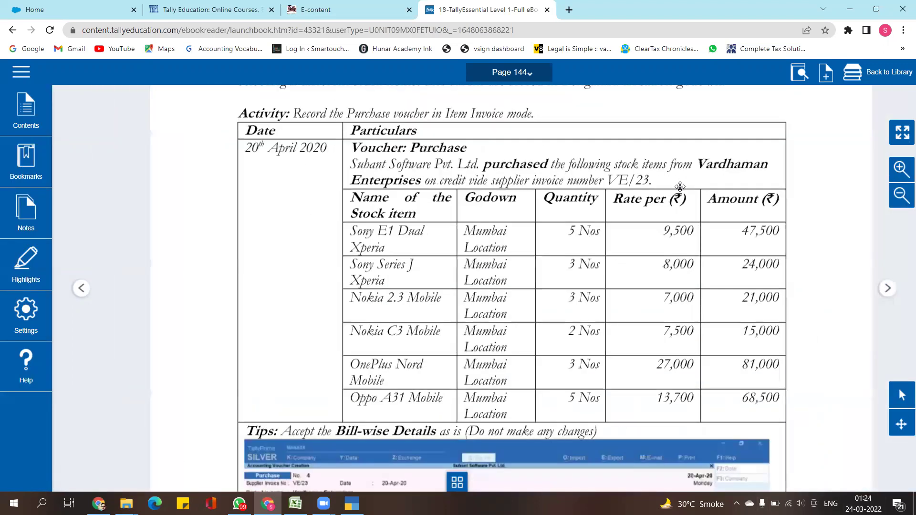
pyautogui.scroll(-1, 845, 273)
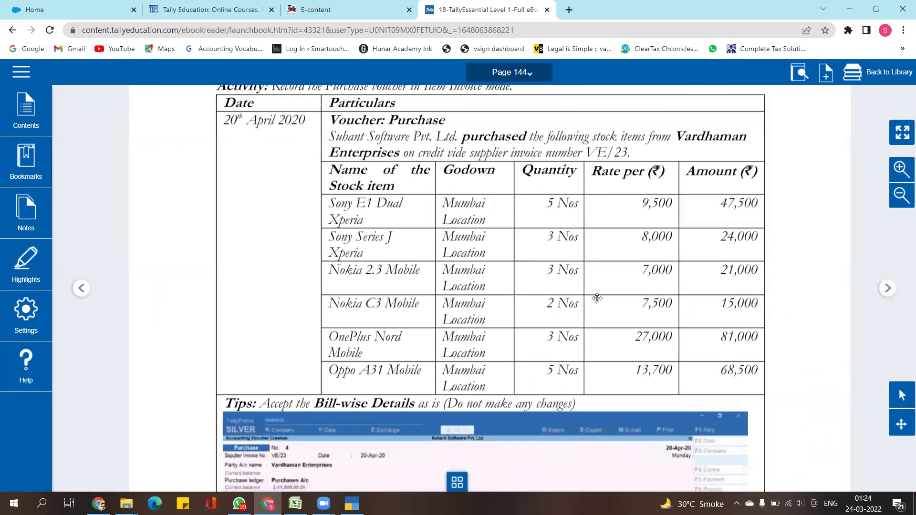
pyautogui.scroll(-10, 597, 297)
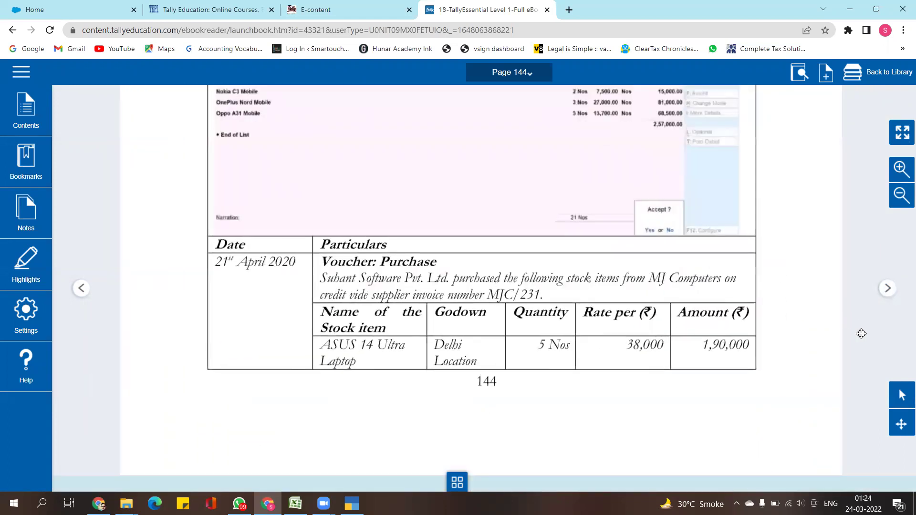
pyautogui.click(887, 289)
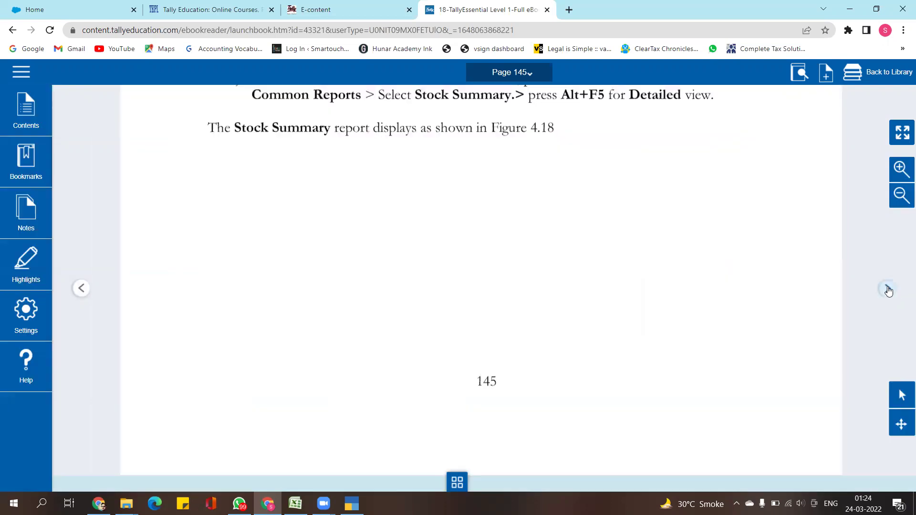
pyautogui.scroll(15, 487, 304)
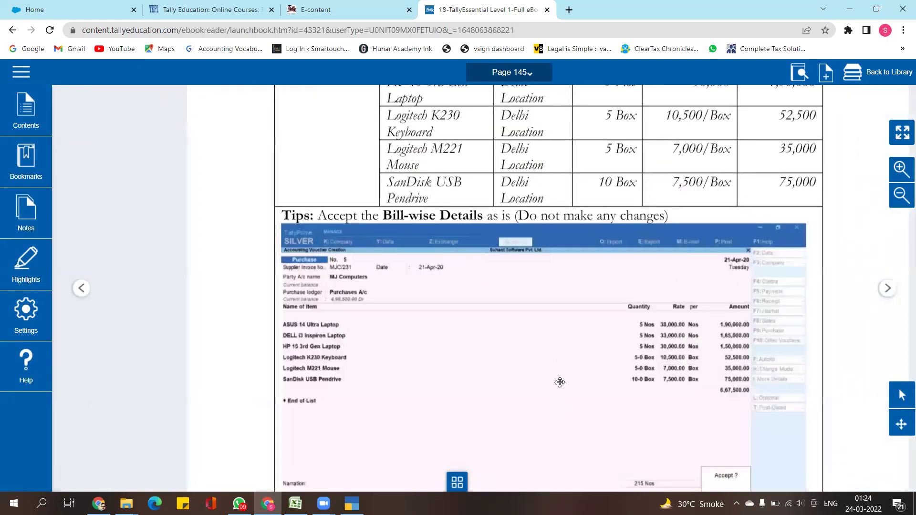
pyautogui.scroll(4, 560, 383)
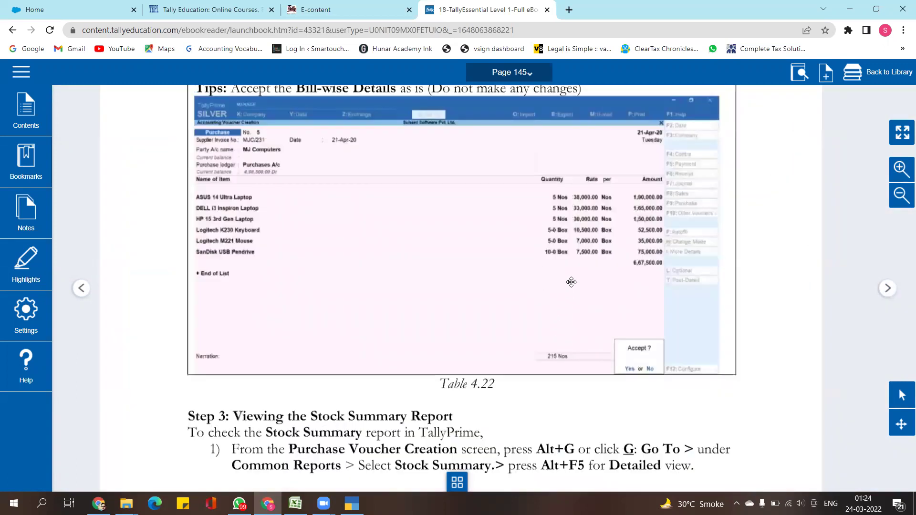
pyautogui.scroll(-4, 572, 284)
# - Read page 146 on the Stock Summary report and the expanded Nokia Mobile Phone sub-group view
pyautogui.click(880, 294)
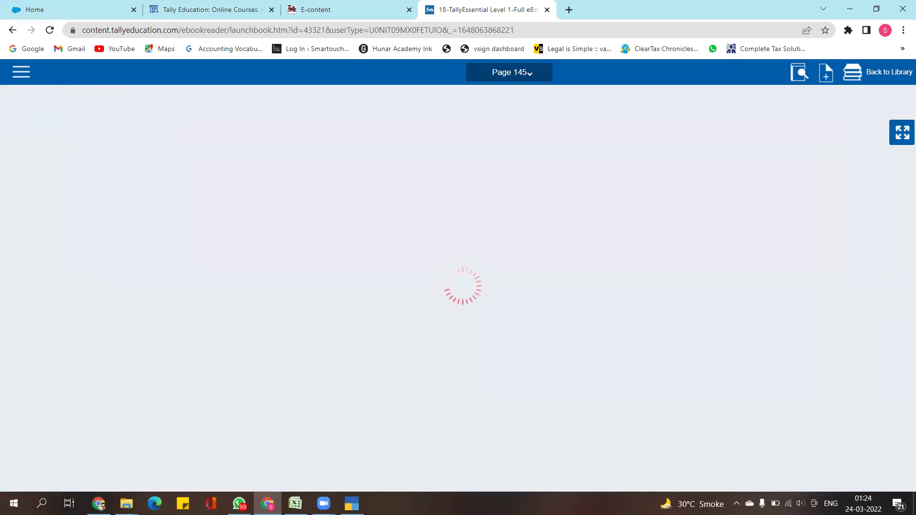
pyautogui.scroll(2, 501, 234)
pyautogui.scroll(-3, 500, 234)
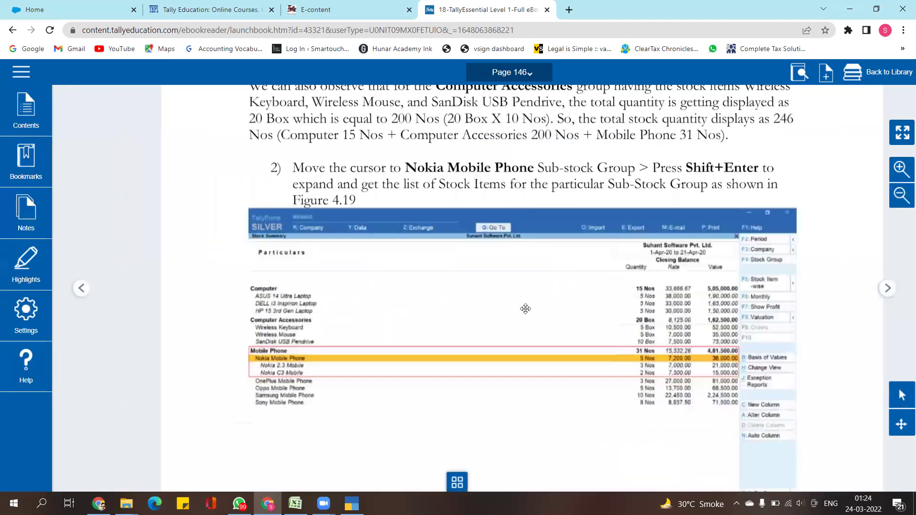
pyautogui.scroll(3, 525, 382)
pyautogui.scroll(4, 521, 395)
pyautogui.scroll(-3, 559, 370)
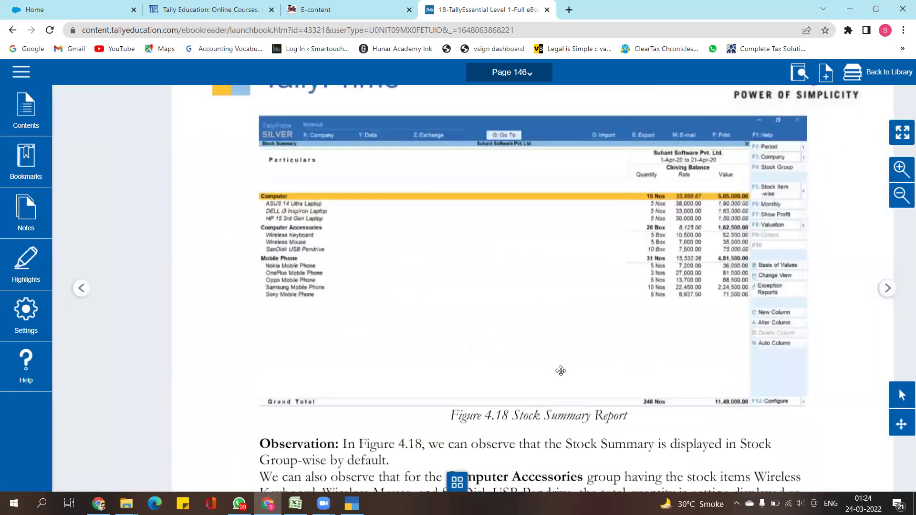
pyautogui.scroll(-3, 727, 222)
pyautogui.scroll(-2, 727, 222)
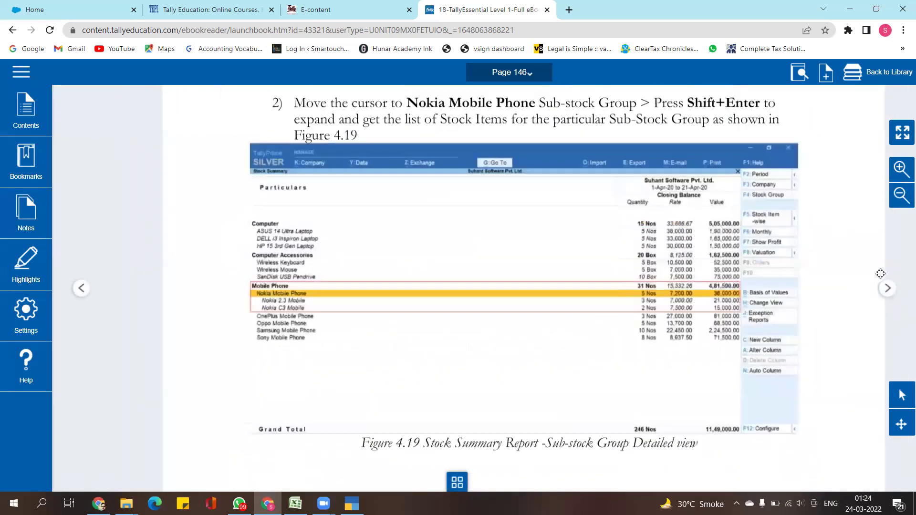
# - Read Illustration 6 on page 147 about recording a purchase from Shrikant Services Pvt. Ltd. in Account Invoice mode
pyautogui.click(885, 289)
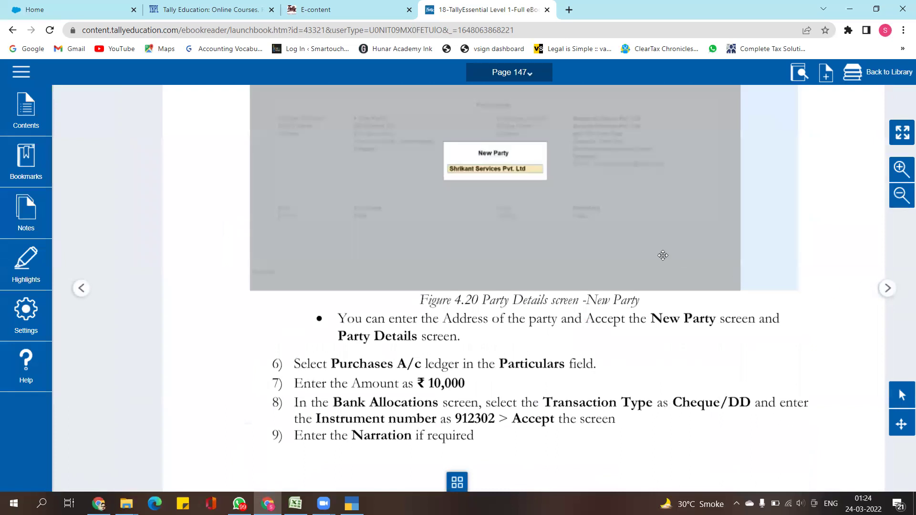
pyautogui.scroll(5, 634, 243)
pyautogui.scroll(4, 620, 407)
pyautogui.scroll(2, 616, 381)
pyautogui.scroll(-2, 606, 318)
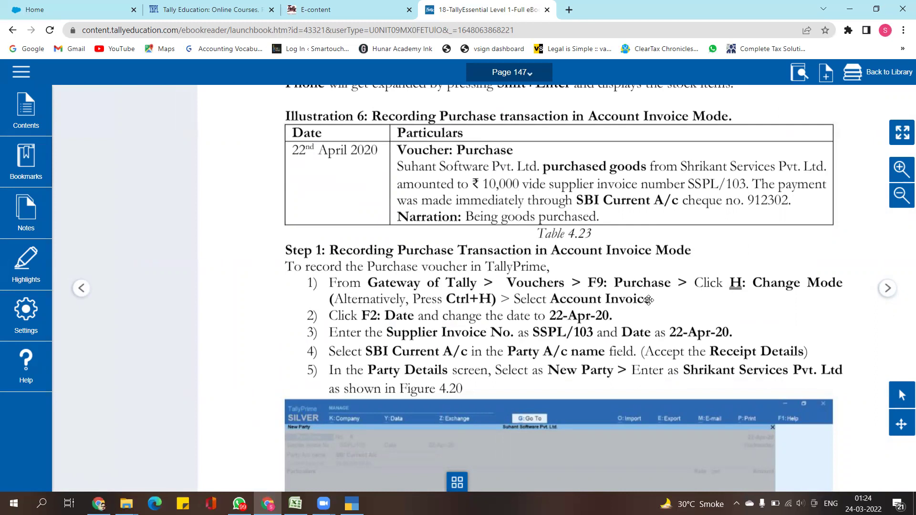
pyautogui.scroll(-1, 649, 347)
pyautogui.scroll(-2, 640, 352)
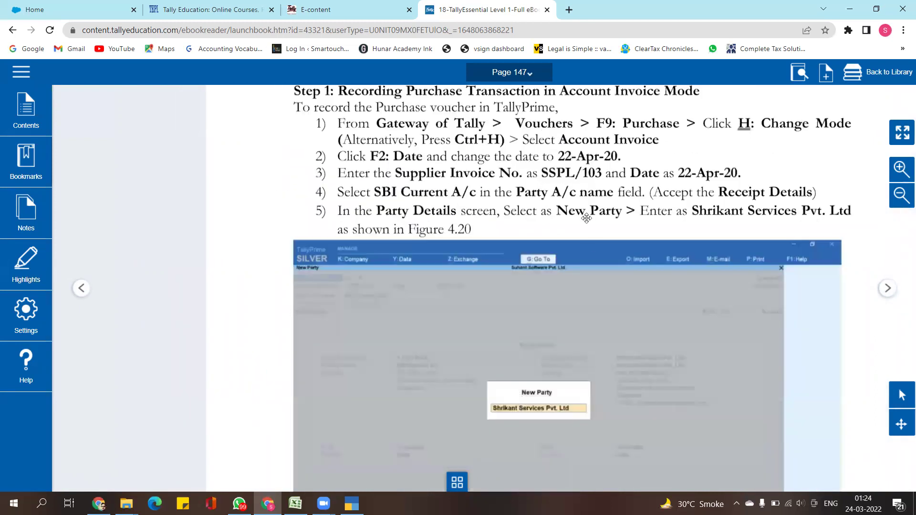
pyautogui.scroll(-5, 589, 325)
# - Examine the sample accounting invoice mode purchase voucher and the Purchase Register instructions on page 148
pyautogui.click(887, 289)
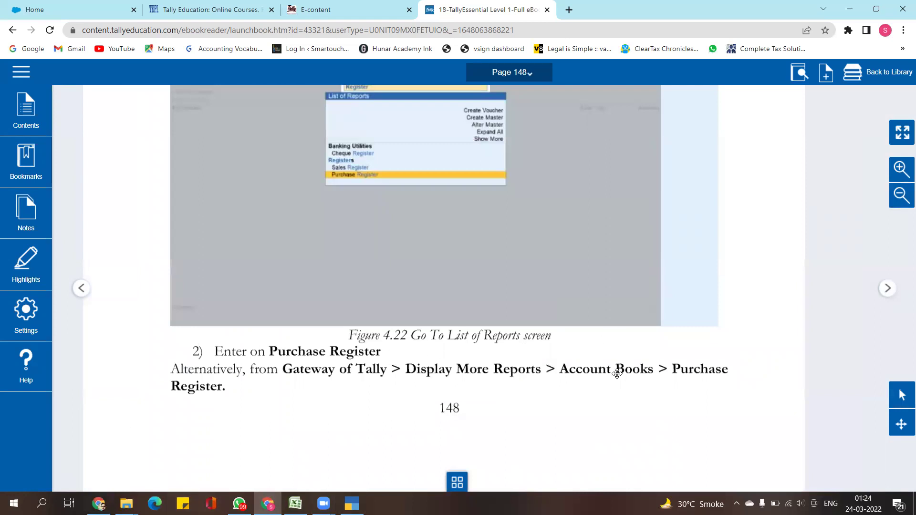
pyautogui.scroll(2, 619, 380)
pyautogui.scroll(2, 596, 272)
pyautogui.scroll(-3, 635, 203)
pyautogui.scroll(10, 625, 335)
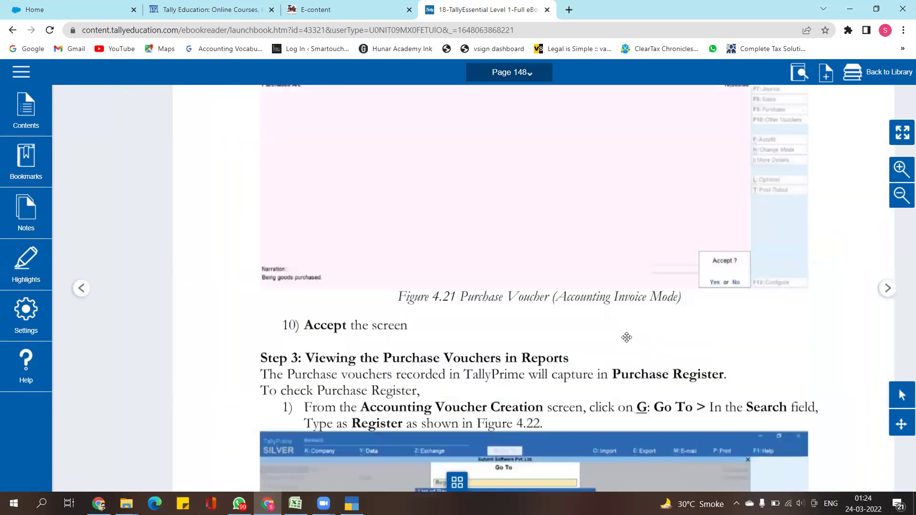
pyautogui.scroll(1, 630, 397)
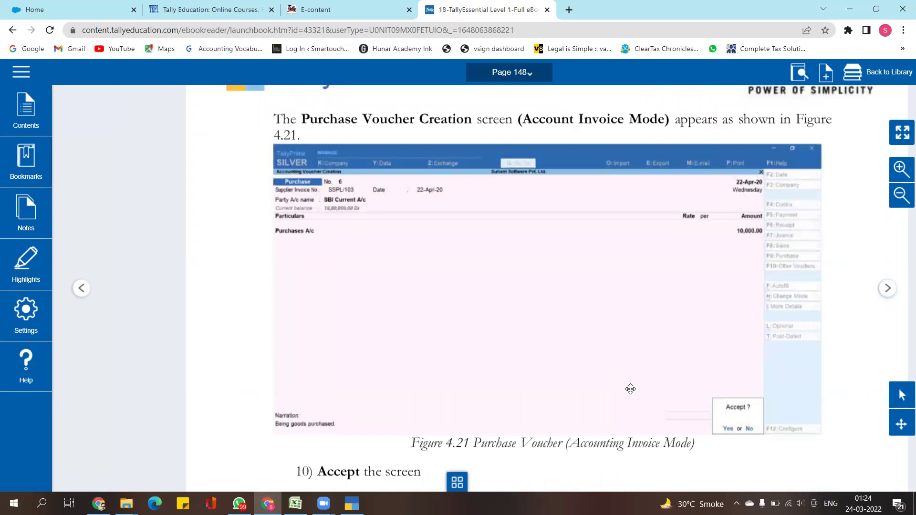
pyautogui.scroll(-2, 624, 413)
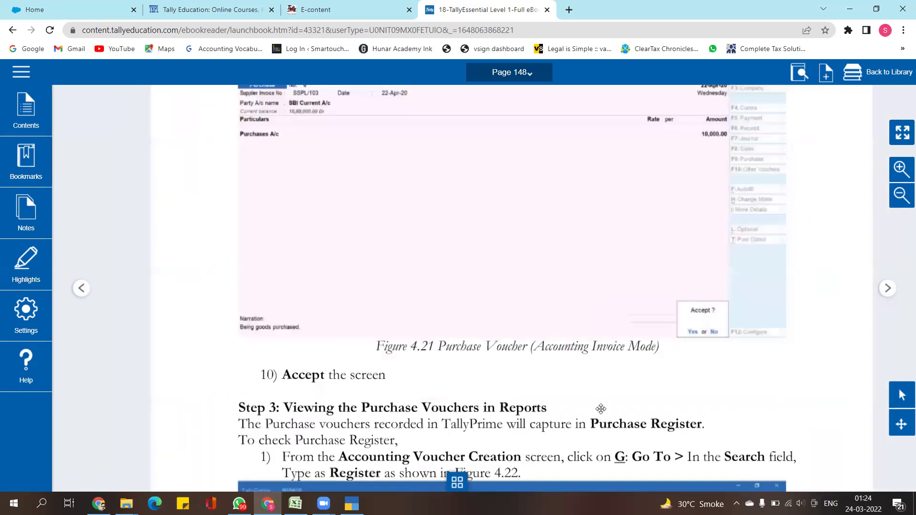
pyautogui.scroll(1, 601, 409)
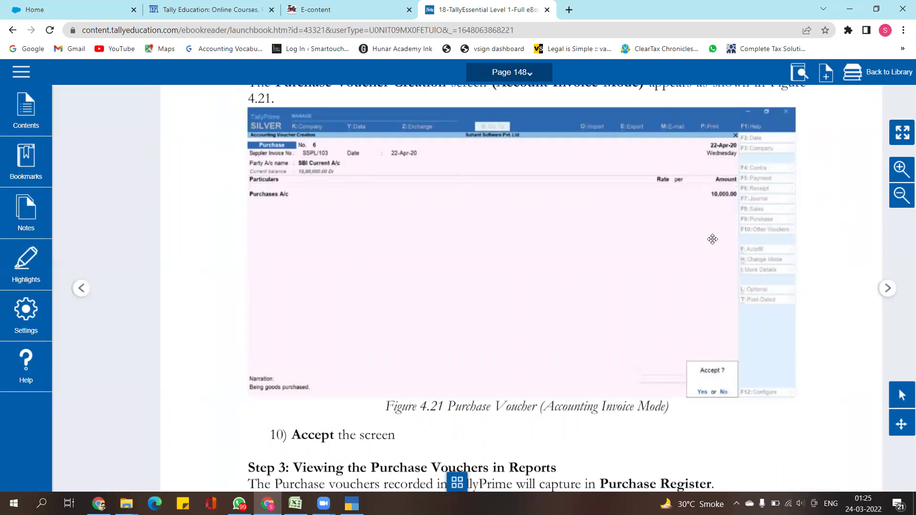
# - Read the Purchase Voucher Register example on page 149 and the Sales Voucher introduction on page 150, and return to TallyPrime
pyautogui.click(885, 289)
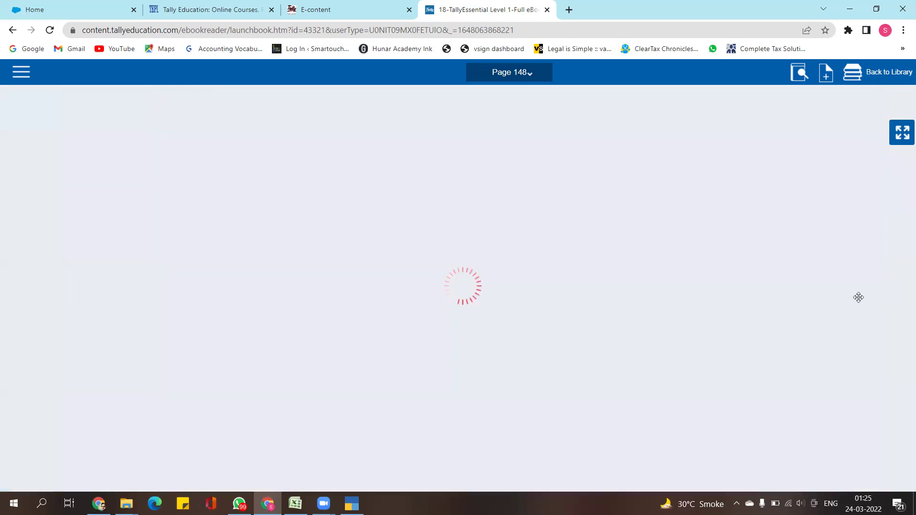
pyautogui.scroll(-2, 672, 386)
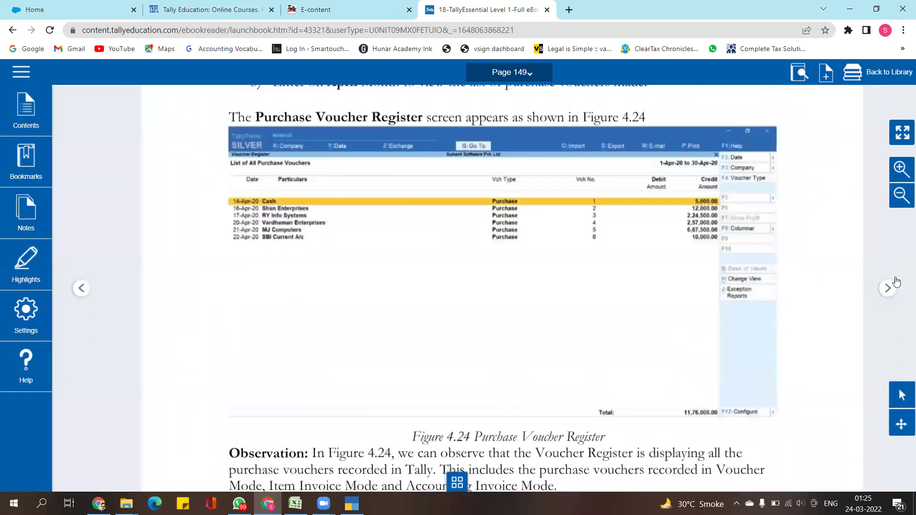
pyautogui.click(887, 289)
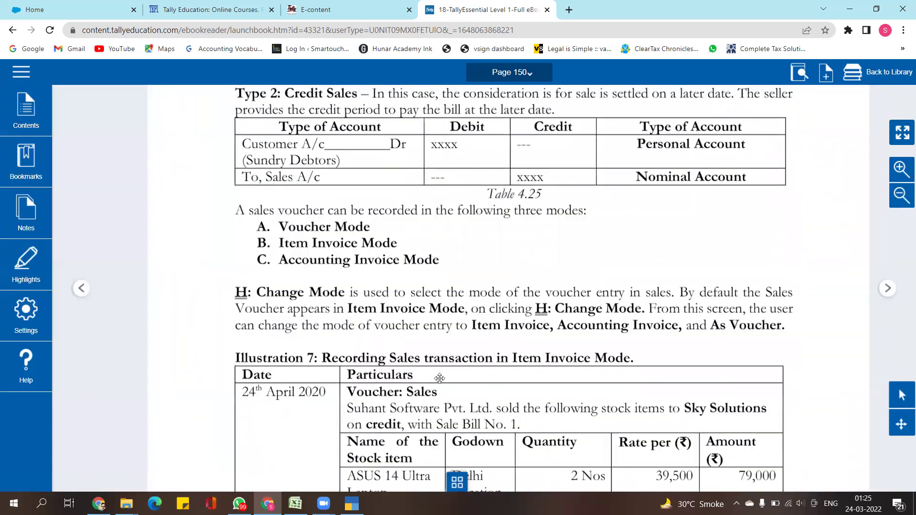
pyautogui.scroll(4, 478, 326)
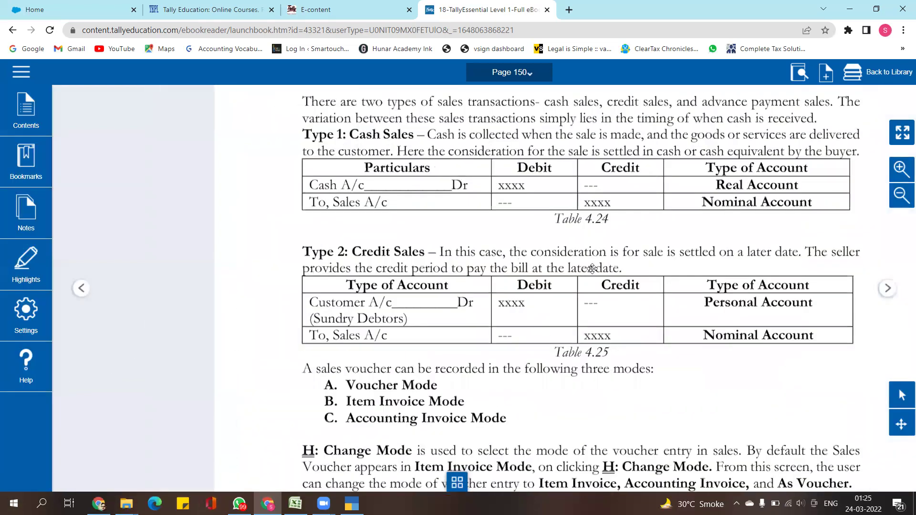
pyautogui.scroll(2, 591, 269)
pyautogui.scroll(3, 508, 344)
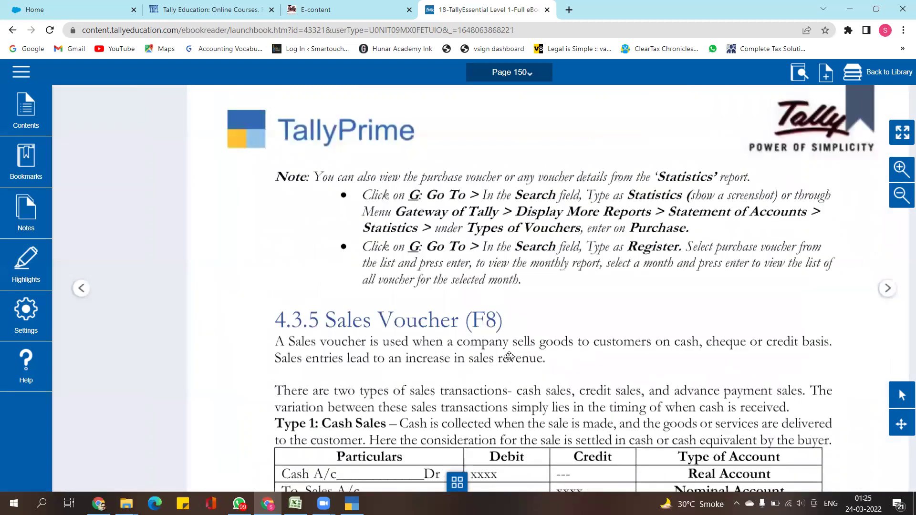
pyautogui.hotkey('alt', 'Tab')
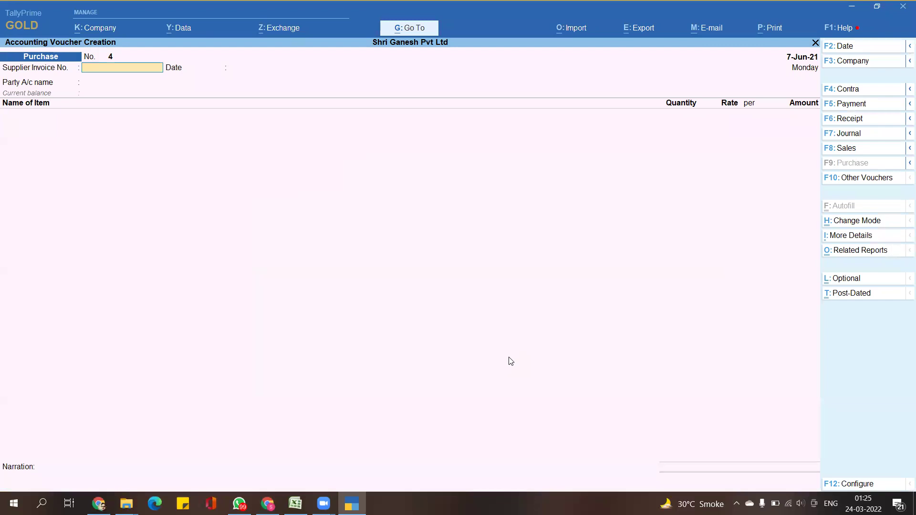
# - Page back through the recorded purchase vouchers 3, 2 and 1, re-accepting the Cash voucher along the way
pyautogui.press('pageup')
pyautogui.press('pageup')
pyautogui.press('pageup')
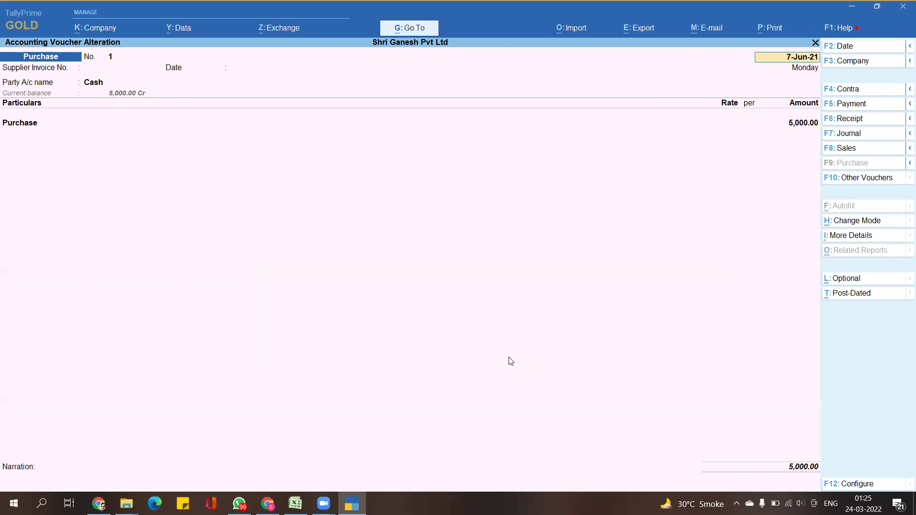
pyautogui.hotkey('ctrl', 'a')
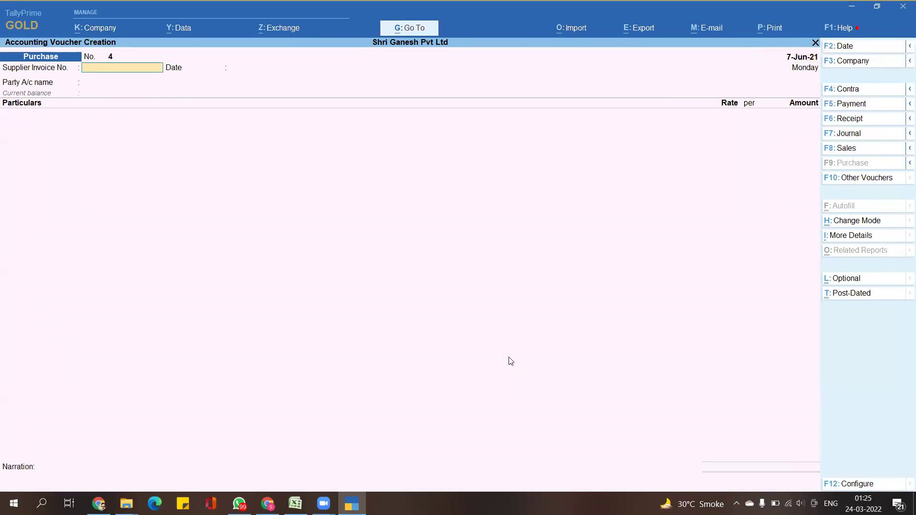
pyautogui.press('pageup')
pyautogui.press('pageup')
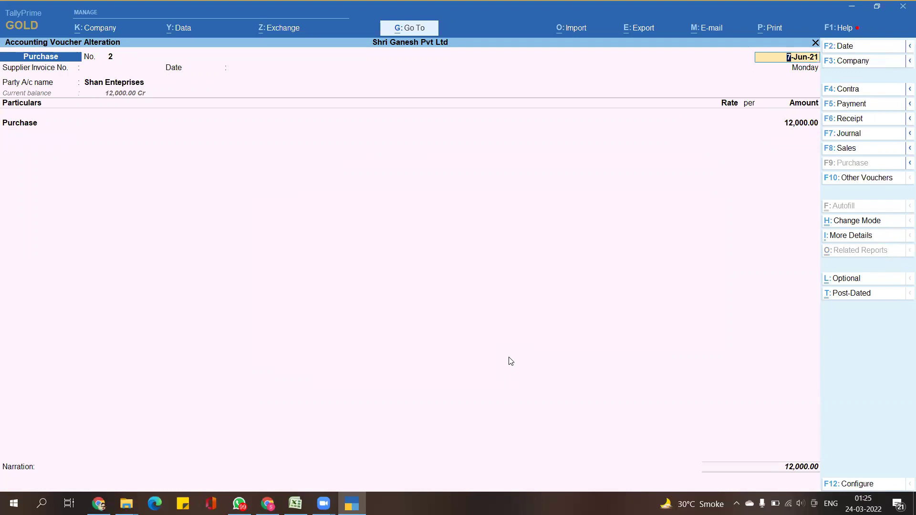
pyautogui.press('pageup')
pyautogui.press('Escape')
# - Compare purchase vouchers 2 and 3, and re-accept the RY Info System voucher to return to a blank item invoice
pyautogui.press('pageup')
pyautogui.press('pageup')
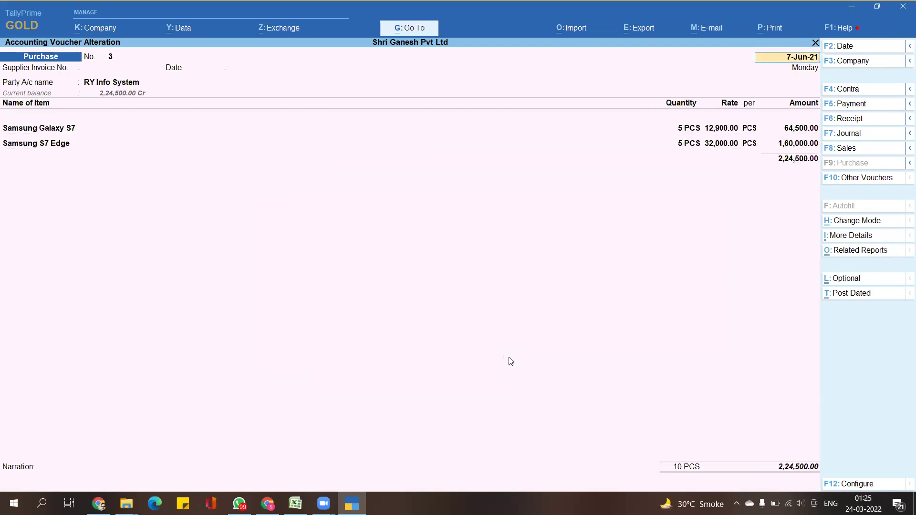
pyautogui.press('pageup')
pyautogui.press('pagedown')
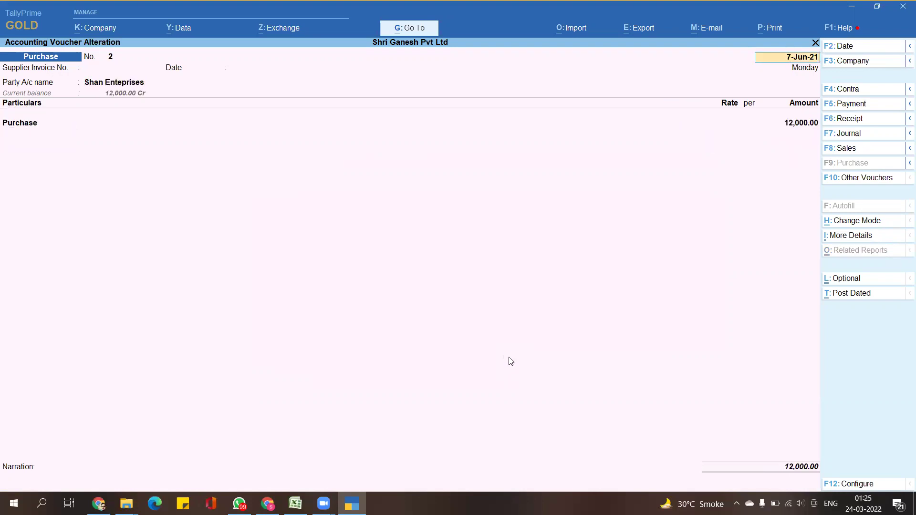
pyautogui.press('pagedown')
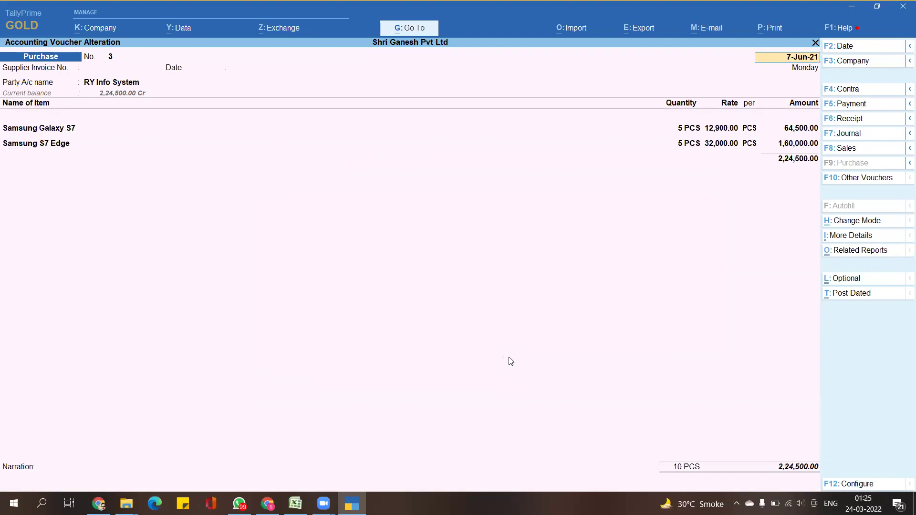
pyautogui.hotkey('ctrl', 'a')
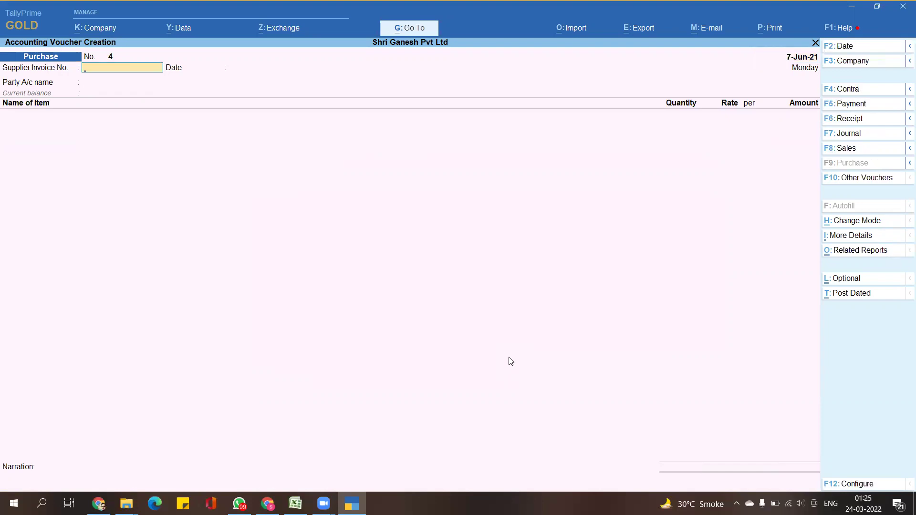
# - Set Cash as the party account of purchase voucher 4 and accept the receipt and party details without entries
pyautogui.press('Return')
pyautogui.press('Return')
pyautogui.write('cas')
pyautogui.press('Return')
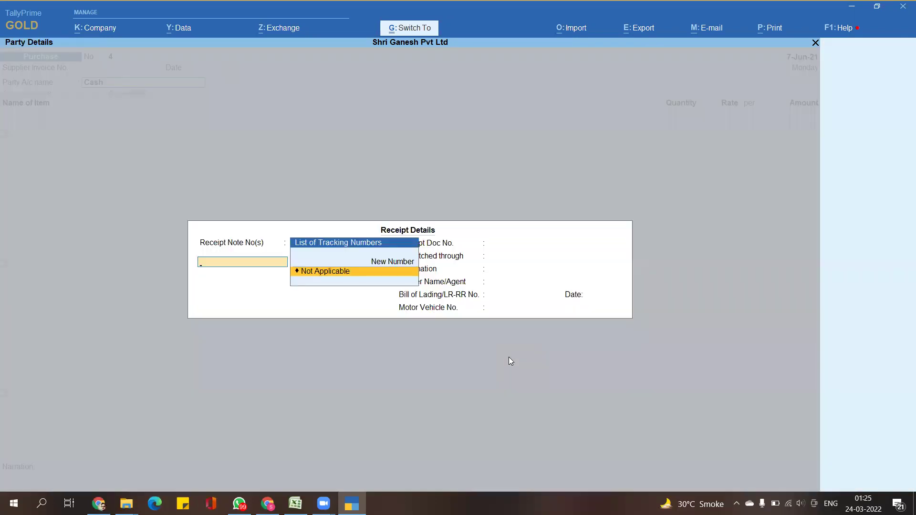
pyautogui.hotkey('ctrl', 'a')
pyautogui.hotkey('ctrl', 'a')
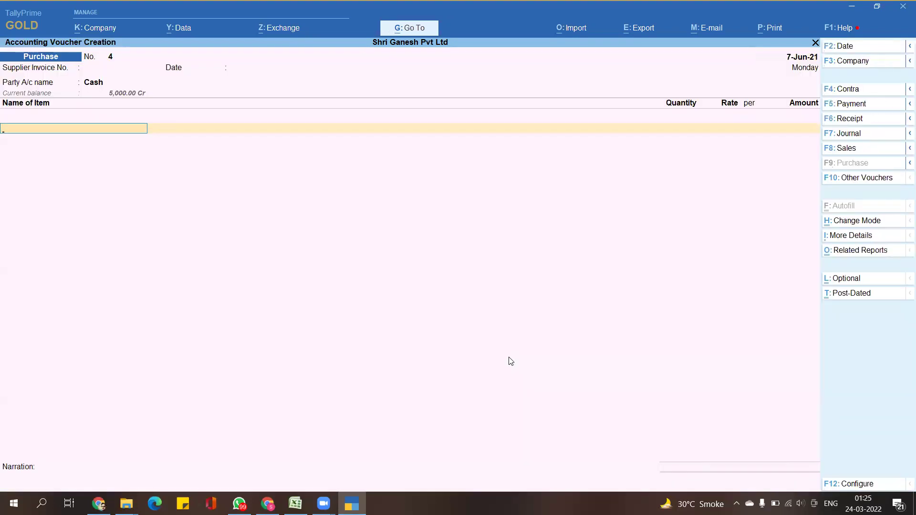
# - Add the stock item Samsung Galaxy S7 with tracking number Not Applicable, quantity 1 PCS and rate 12,900.00
pyautogui.write('Samsung Galaxy S7')
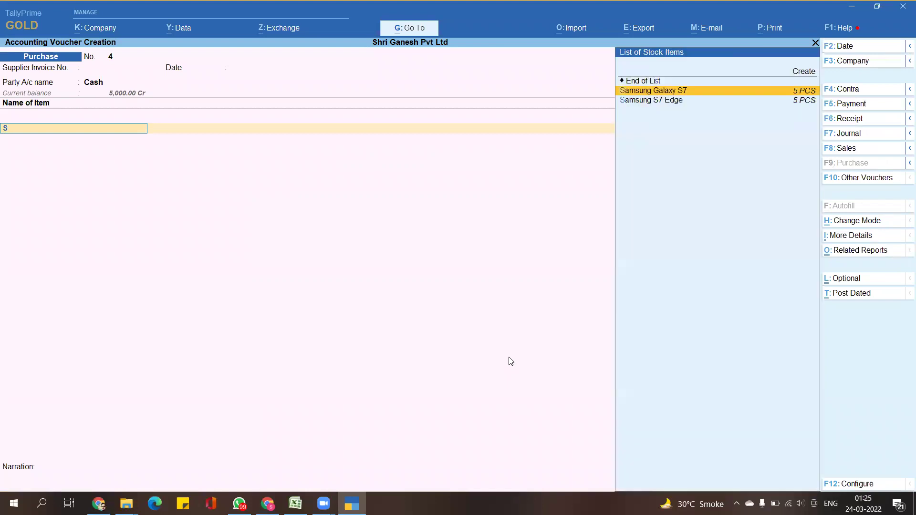
pyautogui.press('Return')
pyautogui.press('Return')
pyautogui.press('Return')
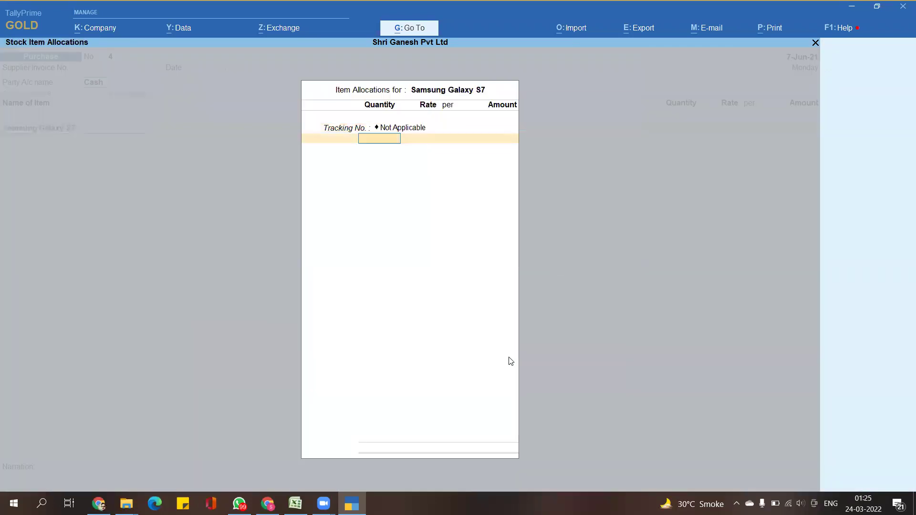
pyautogui.write('1')
pyautogui.press('Return')
pyautogui.press('Return')
pyautogui.press('Return')
pyautogui.press('Return')
pyautogui.press('Return')
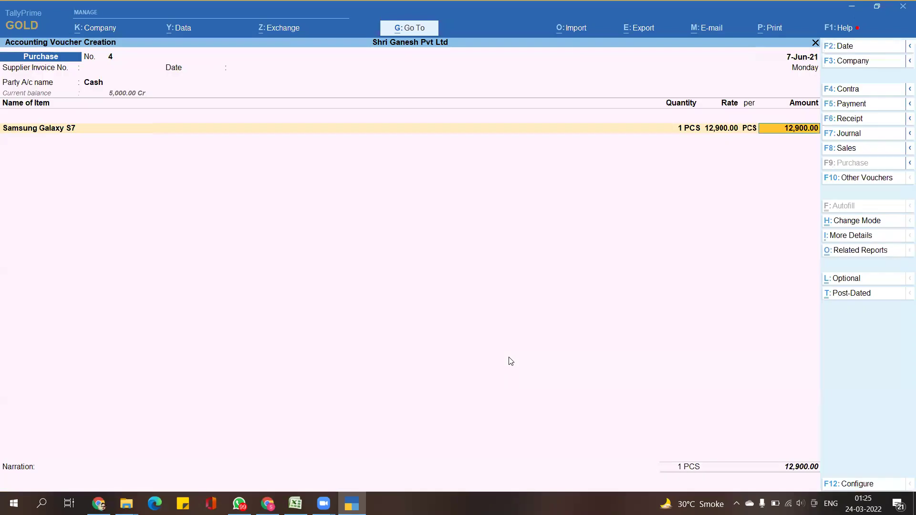
# - End the item list, save the Cash purchase voucher and return to the Gateway of Tally
pyautogui.press('Return')
pyautogui.press('Return')
pyautogui.press('Return')
pyautogui.hotkey('ctrl', 'a')
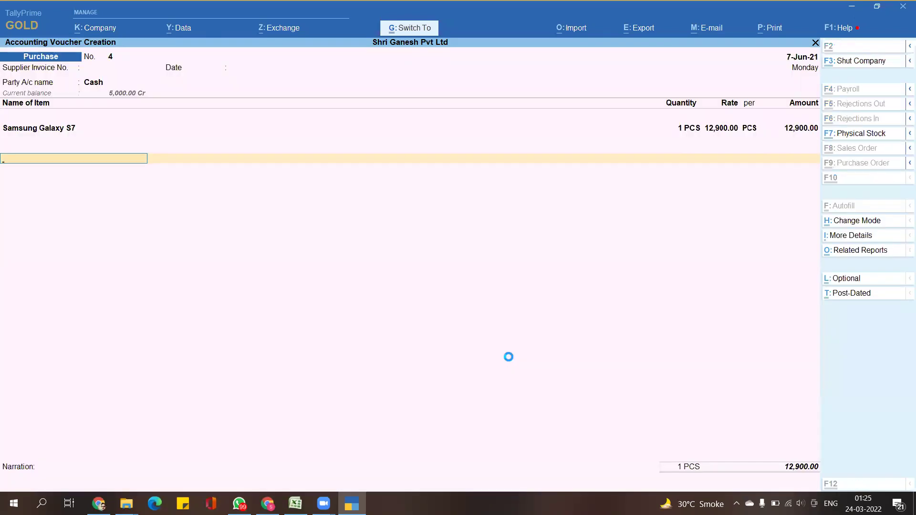
pyautogui.press('Escape')
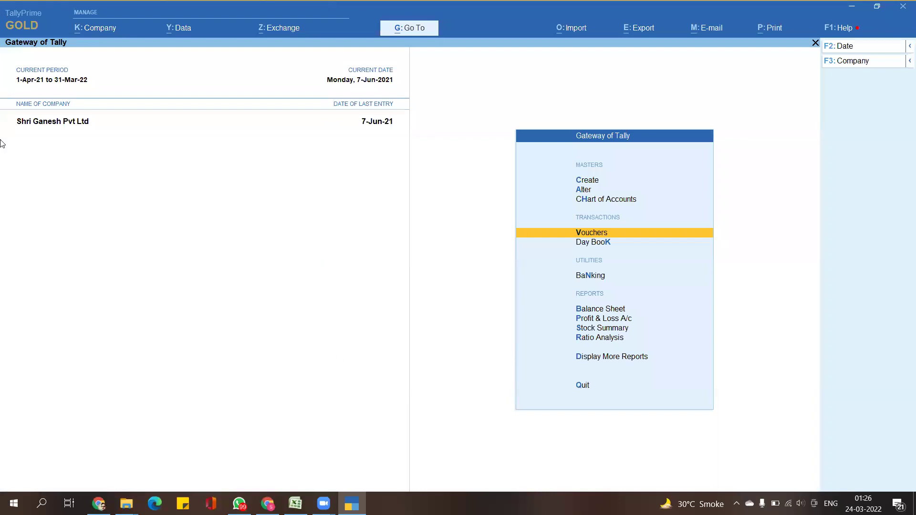
# - Open the Stock Summary, view it in detailed and stock item-wise form, and reopen it in its default group view
pyautogui.click(603, 329)
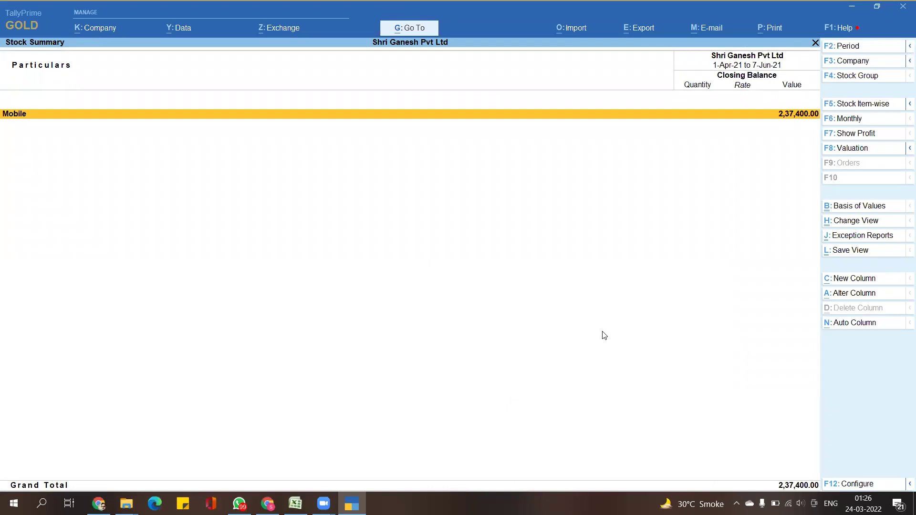
pyautogui.hotkey('alt', 'F5')
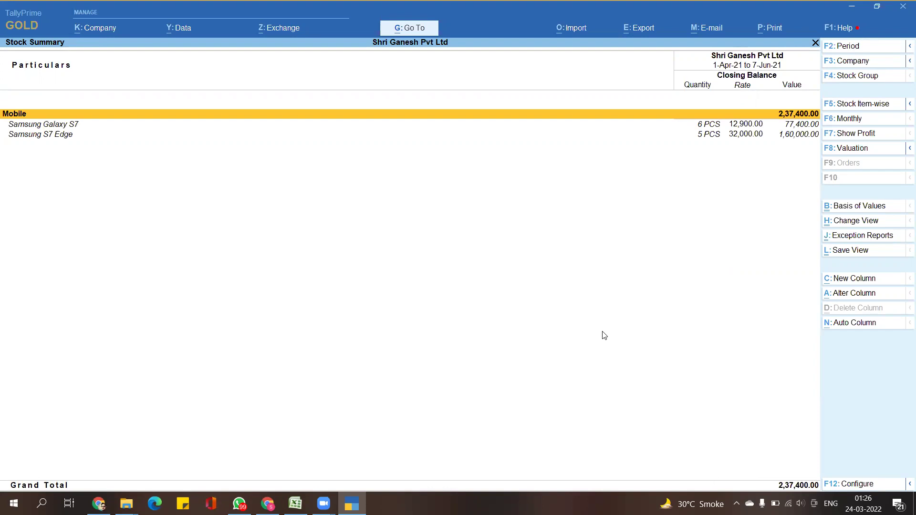
pyautogui.press('F5')
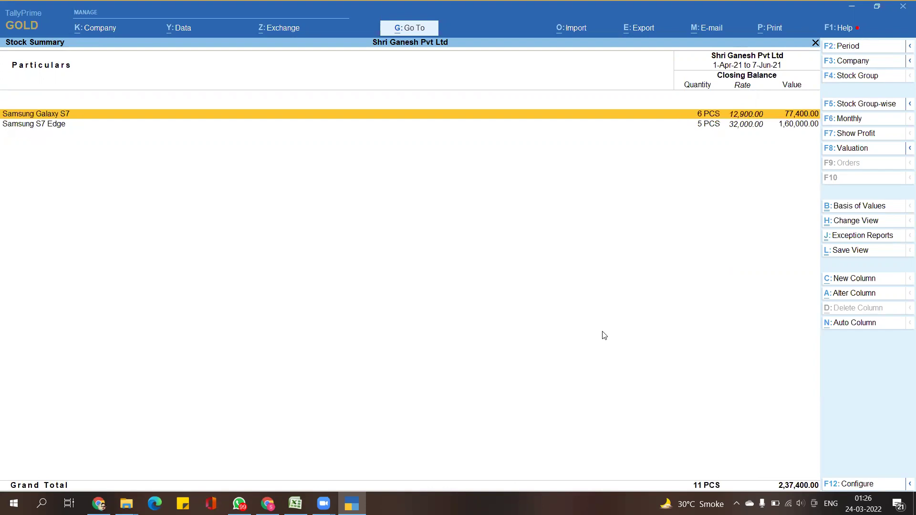
pyautogui.press('F5')
pyautogui.press('F5')
pyautogui.press('Escape')
pyautogui.press('Return')
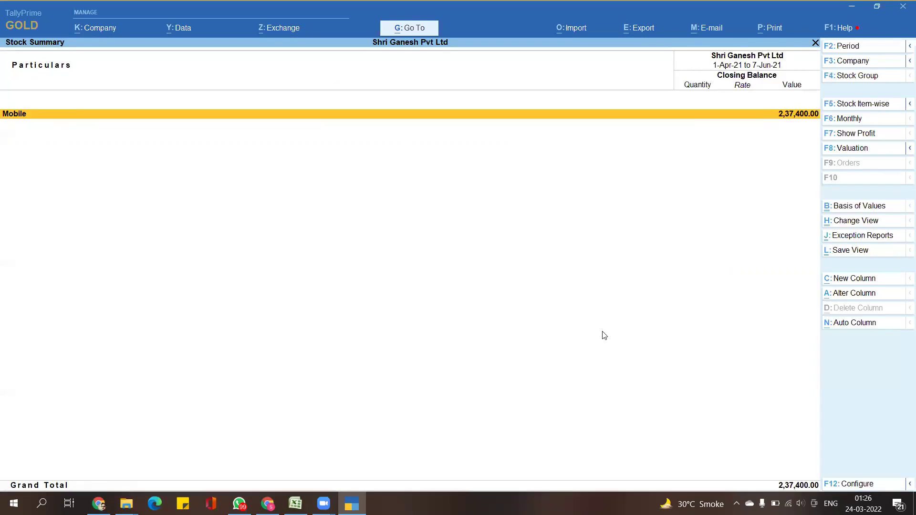
# - Switch the Stock Summary between condensed and detailed formats, leaving the Mobile group expanded to its stock items
pyautogui.hotkey('alt', 'F5')
pyautogui.hotkey('alt', 'F5')
pyautogui.hotkey('alt', 'F5')
pyautogui.hotkey('alt', 'F5')
pyautogui.hotkey('alt', 'F5')
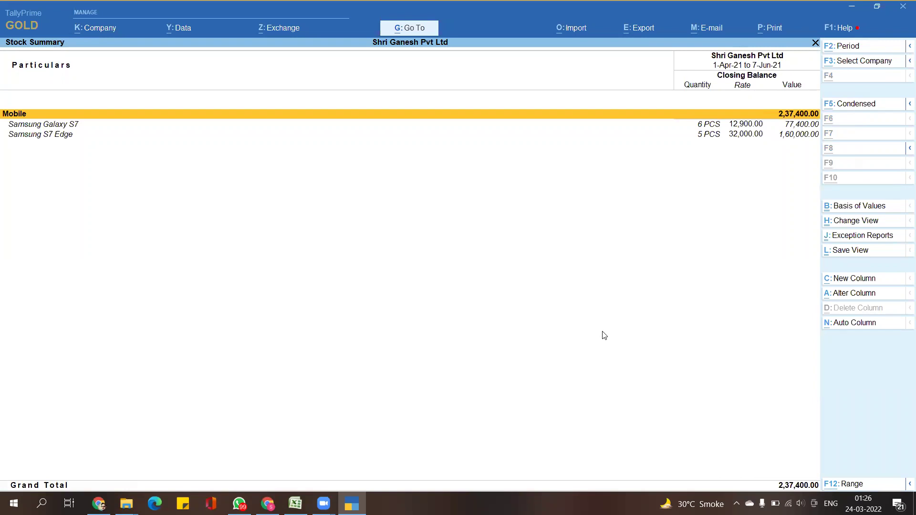
pyautogui.hotkey('alt', 'F5')
pyautogui.hotkey('alt', 'F5')
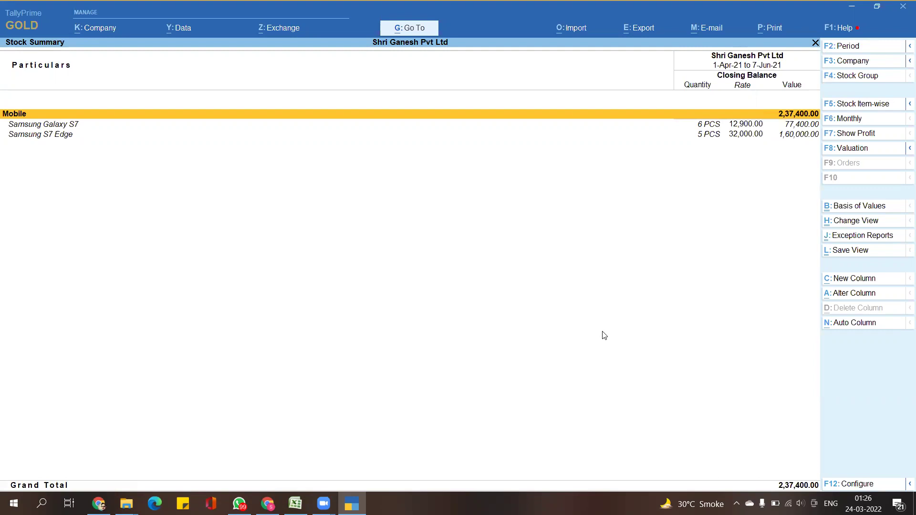
# - In the Stock Summary configuration, set Show Opening Balance, Show Goods Inwards and Show Goods Outwards to Yes
pyautogui.press('F12')
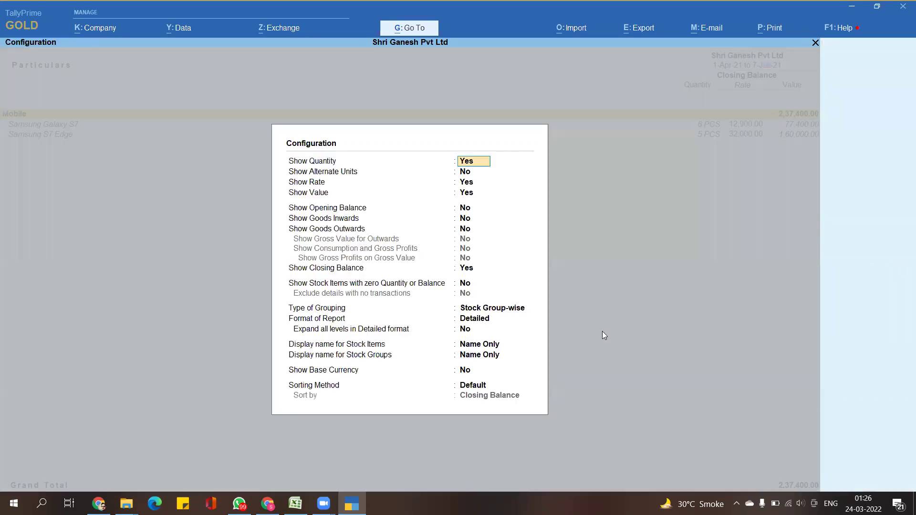
pyautogui.press('Down')
pyautogui.press('Down')
pyautogui.press('Down')
pyautogui.press('Down')
pyautogui.write('y')
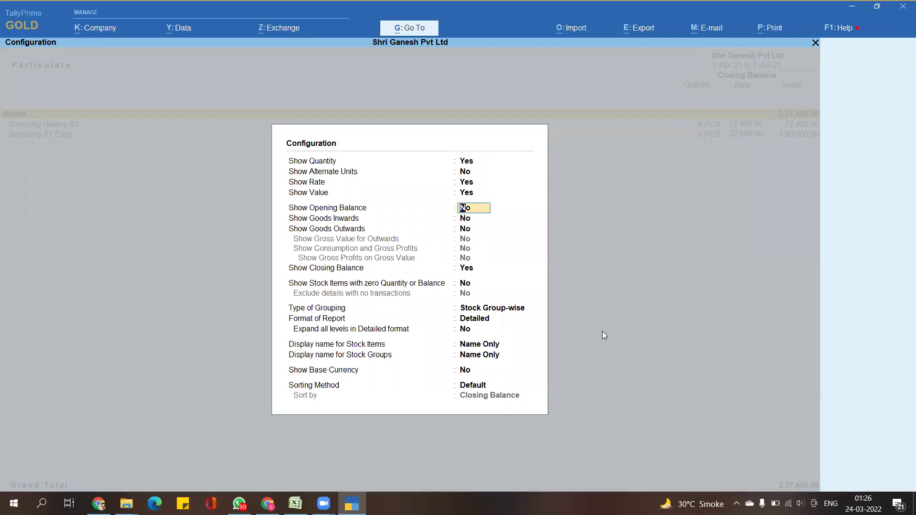
pyautogui.press('Return')
pyautogui.write('y')
pyautogui.press('Return')
pyautogui.write('y')
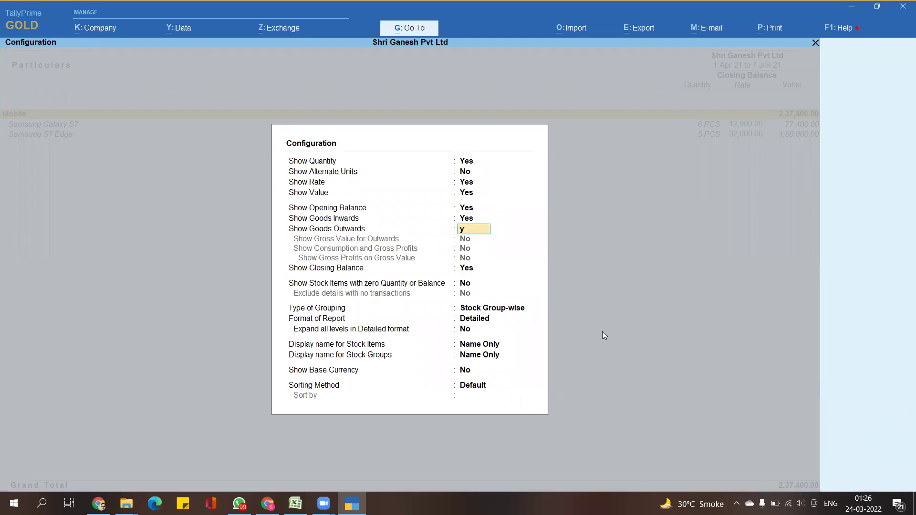
# - Keep Show Gross Value for Outwards at No and Show Closing Balance at Yes, and accept the Stock Summary configuration
pyautogui.press('Return')
pyautogui.write('n')
pyautogui.press('Return')
pyautogui.press('Return')
pyautogui.press('Up')
pyautogui.press('Up')
pyautogui.press('Up')
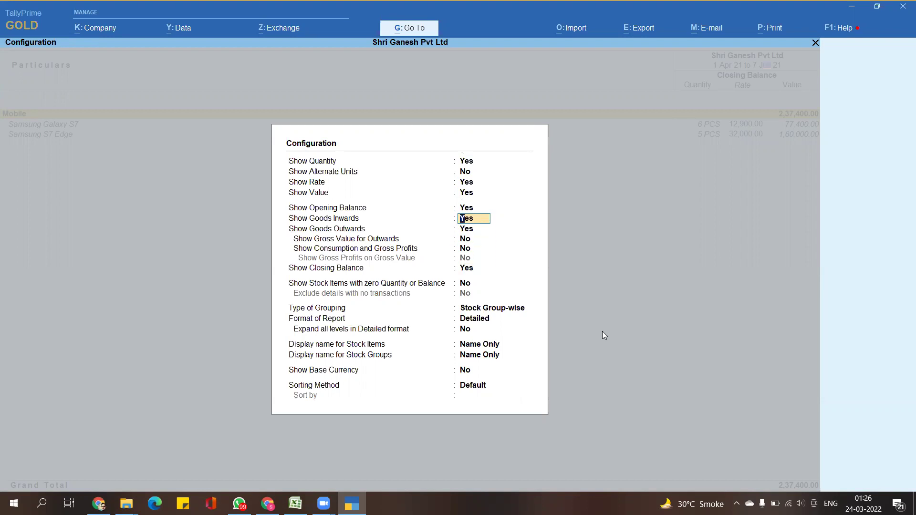
pyautogui.press('Down')
pyautogui.press('Down')
pyautogui.press('Down')
pyautogui.press('Down')
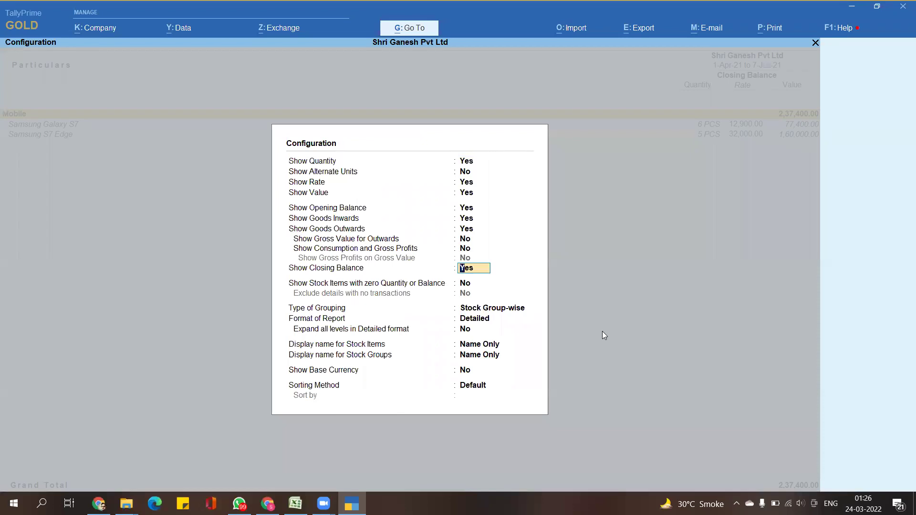
pyautogui.hotkey('ctrl', 'a')
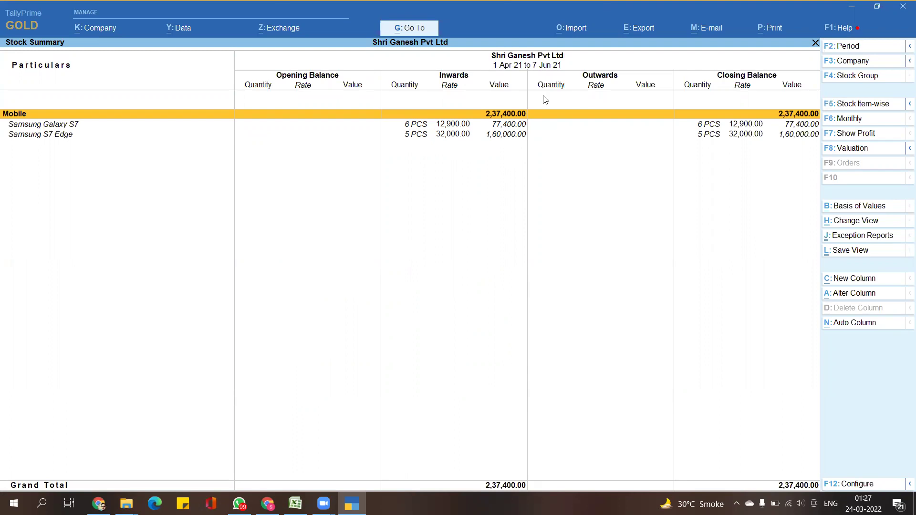
# - Switch to the e-book in Chrome and read the Statistics note and Sales Voucher (F8) introduction on page 150
pyautogui.click(267, 503)
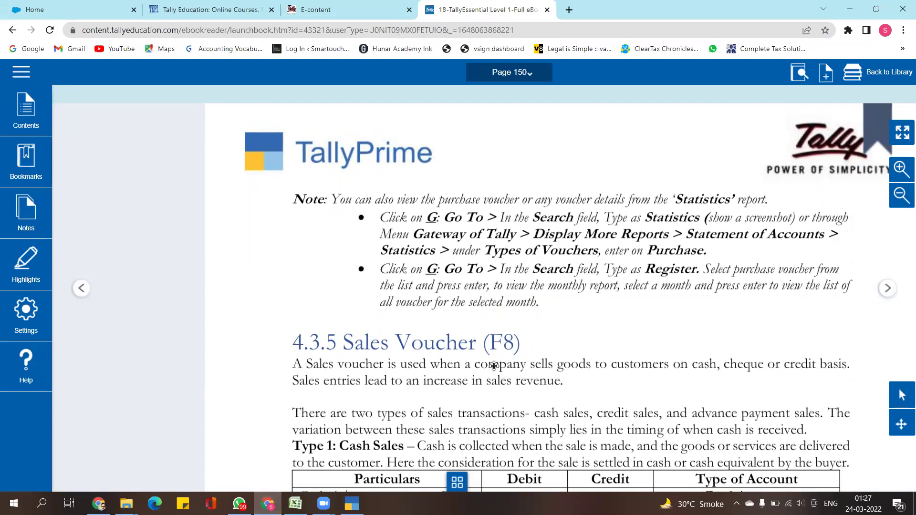
pyautogui.scroll(-2, 505, 305)
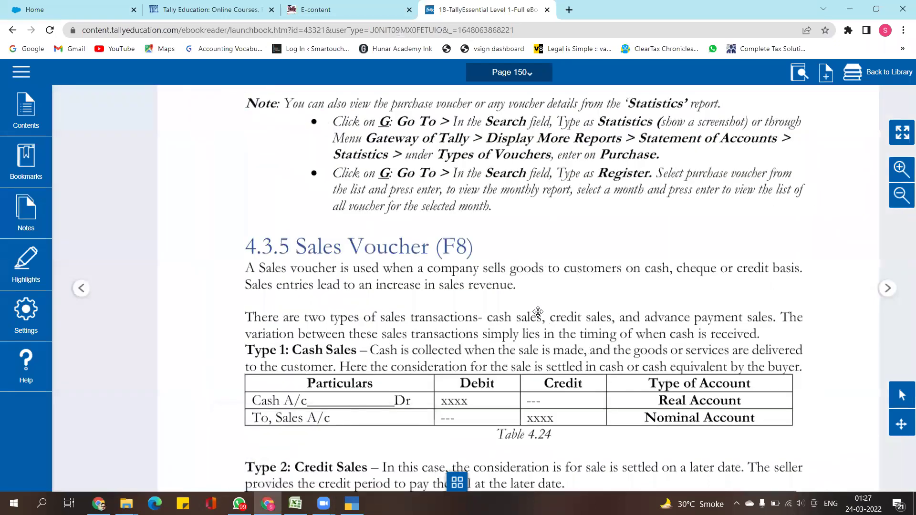
pyautogui.scroll(2, 538, 312)
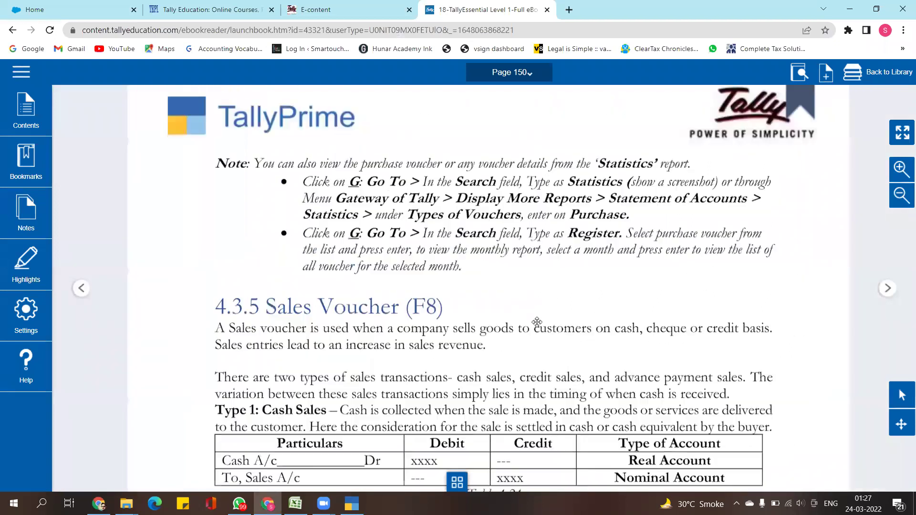
pyautogui.moveTo(525, 317)
pyautogui.mouseDown()
pyautogui.moveTo(526, 338)
pyautogui.moveTo(514, 319)
pyautogui.mouseUp()
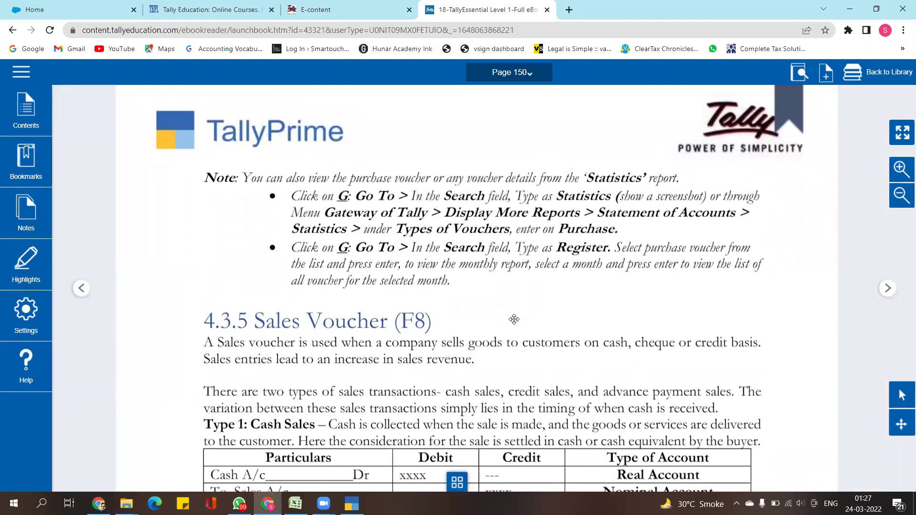